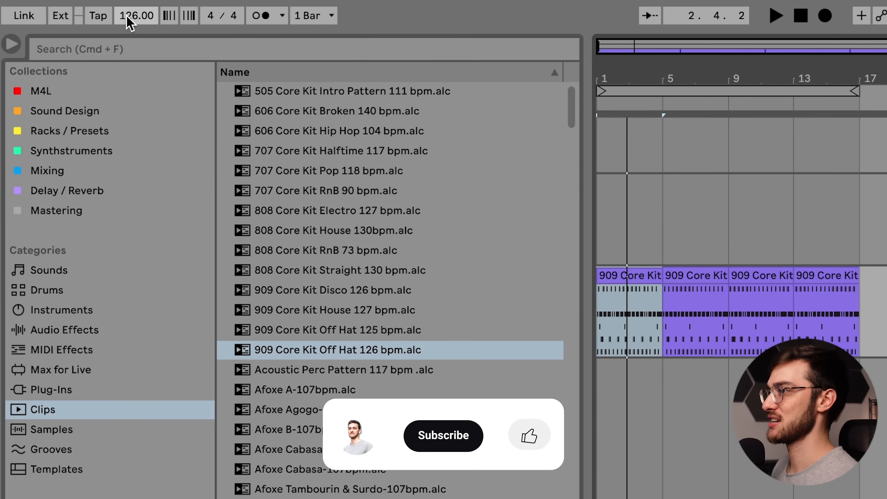
# Set the project tempo to 120 BPM and play back the 909 drum clips.
pyautogui.click(127, 16)
pyautogui.write('20')
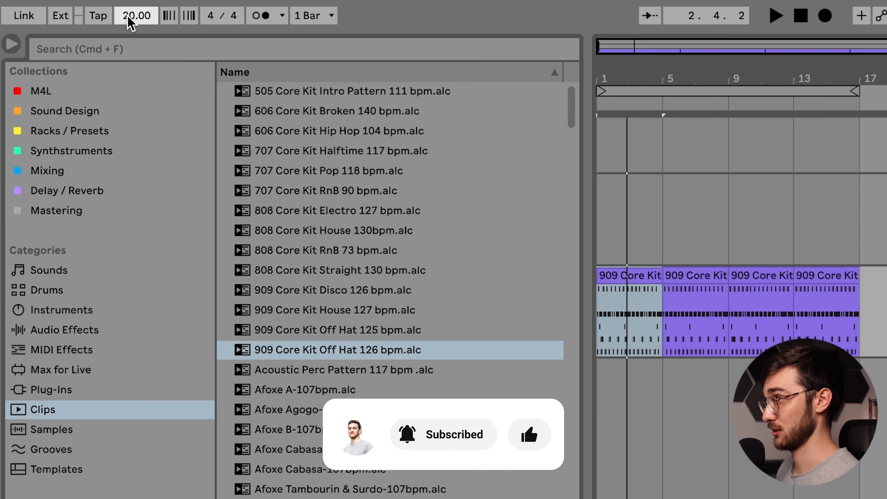
pyautogui.write('120')
pyautogui.press('Return')
pyautogui.press('space')
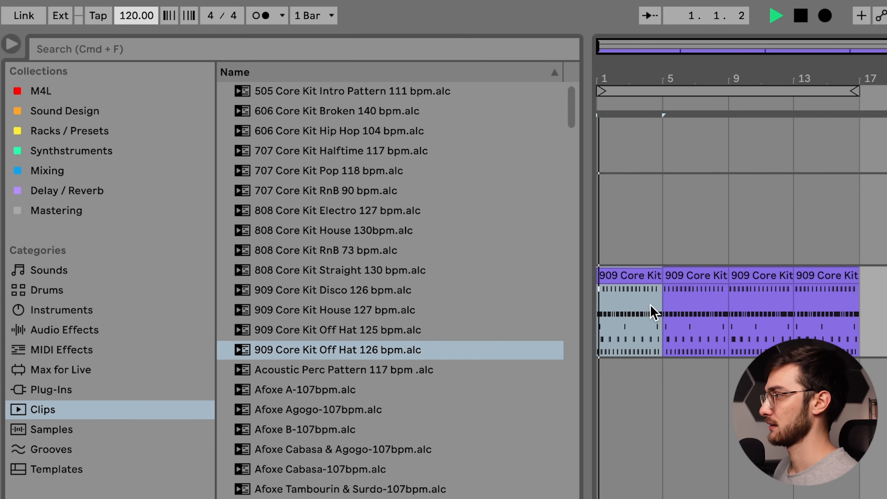
pyautogui.moveTo(643, 69); pyautogui.dragTo(693, 130)
pyautogui.click(732, 146)
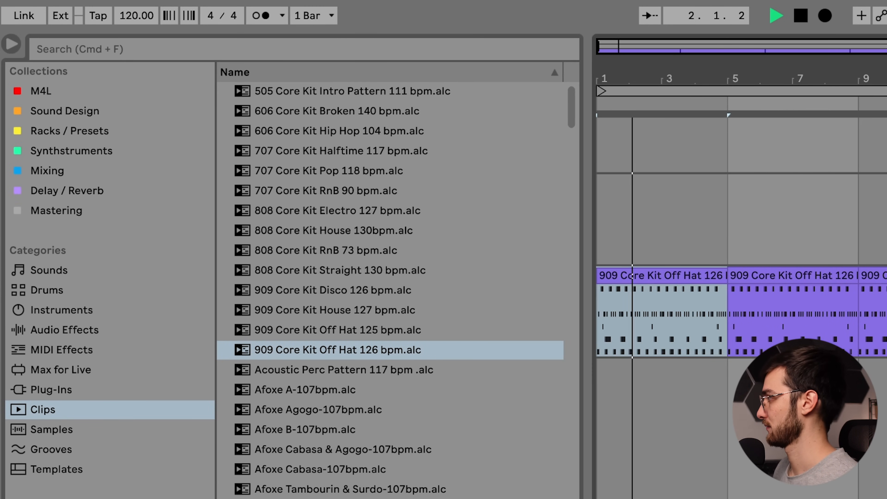
pyautogui.press('space')
# Insert a new audio track and find the Yerevan suite's Top Loops folder in the LotusTunes library.
pyautogui.press('super+t')
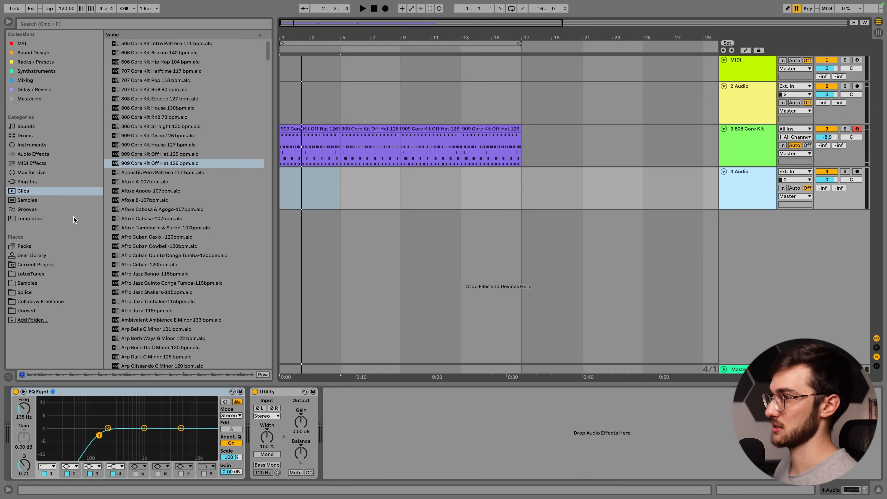
pyautogui.click(21, 274)
pyautogui.click(69, 24)
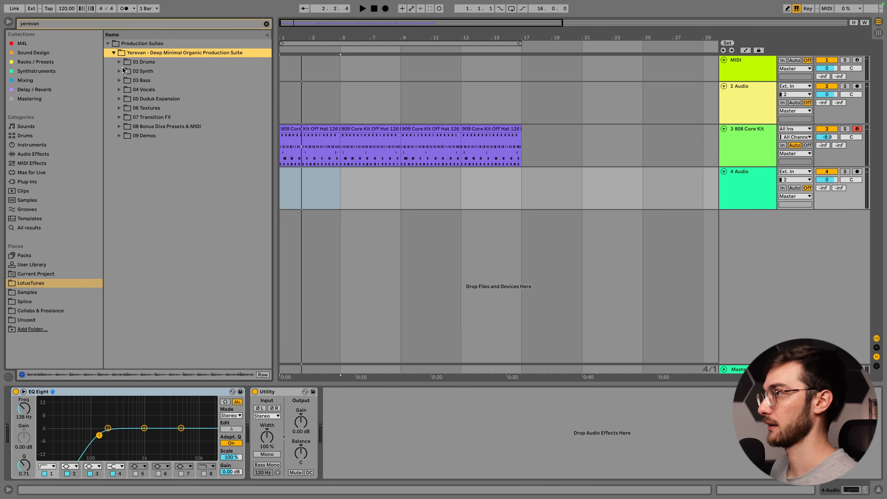
pyautogui.click(119, 62)
pyautogui.click(125, 72)
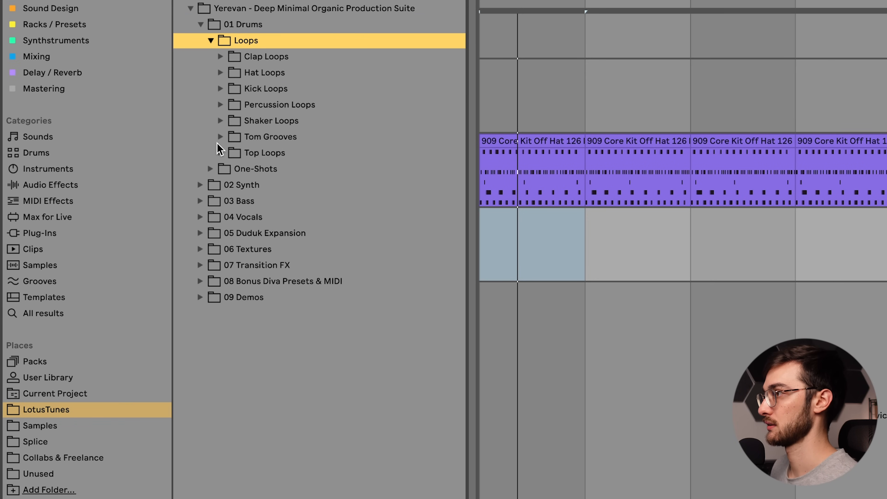
pyautogui.click(221, 153)
# Place LT_Yerevan_Top Loop 11 ( v2 )_110 BPM on the new audio track, duplicate it to match the drums, and play it back.
pyautogui.scroll(-2, 327, 261)
pyautogui.click(357, 279)
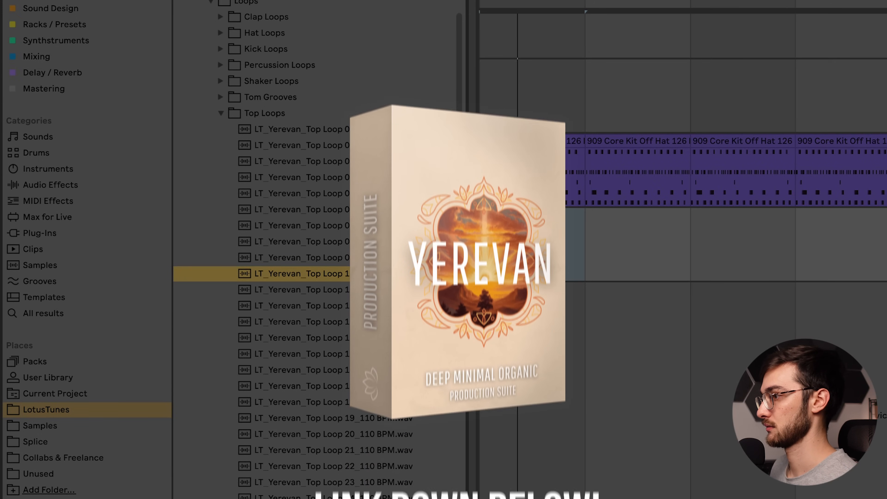
pyautogui.press('Down')
pyautogui.moveTo(332, 289); pyautogui.dragTo(512, 219)
pyautogui.click(663, 214)
pyautogui.hotkey('ctrl', 'd')
pyautogui.press('space')
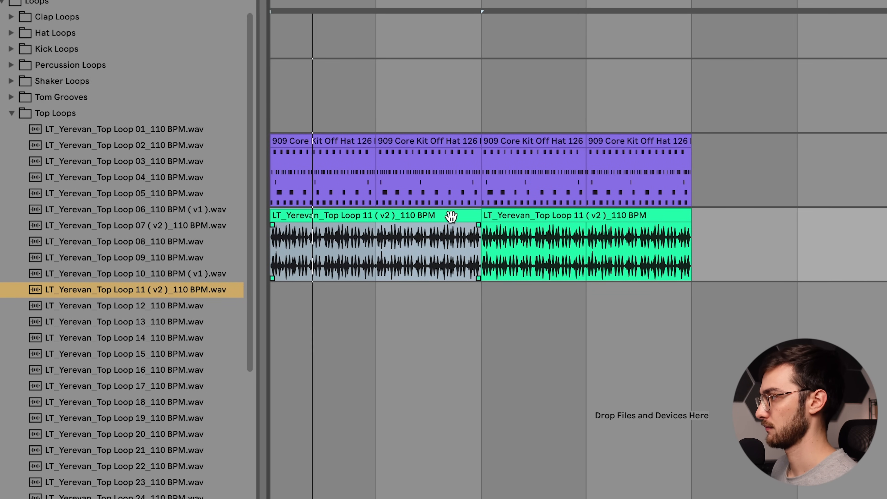
pyautogui.press('space')
# Set the 808 Core Kit's Low Gain to 3.2 dB and its bass drum Tone to 44 and Decay to 80.
pyautogui.click(349, 141)
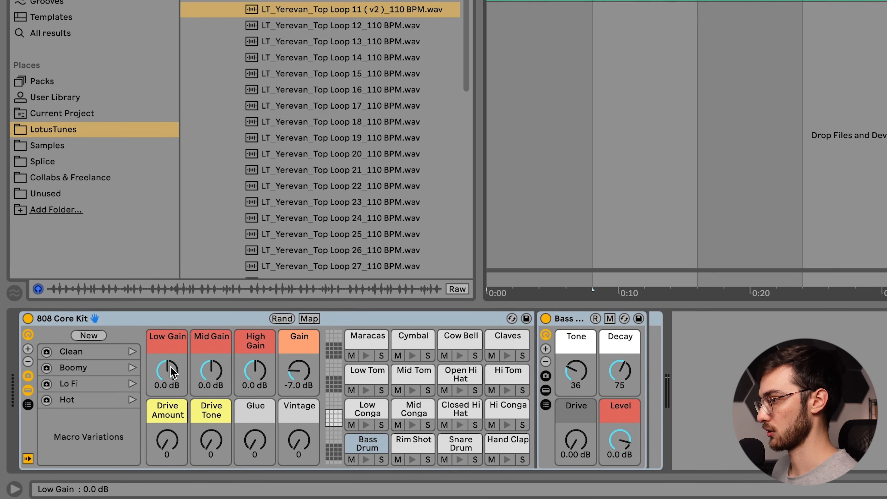
pyautogui.moveTo(167, 372); pyautogui.dragTo(167, 363)
pyautogui.press('space')
pyautogui.moveTo(620, 372); pyautogui.dragTo(620, 362)
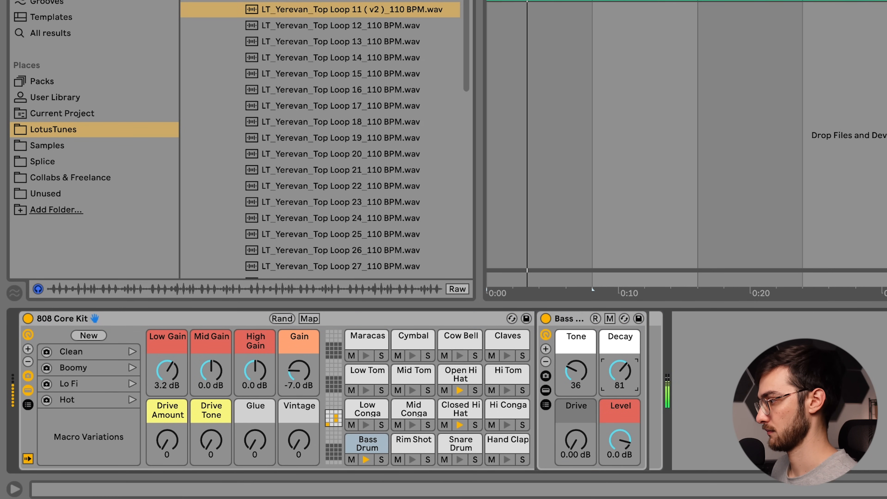
# Delete the empty 2 Audio track, clear the browser search, and make the MIDI track taller.
pyautogui.click(741, 98)
pyautogui.press('Delete')
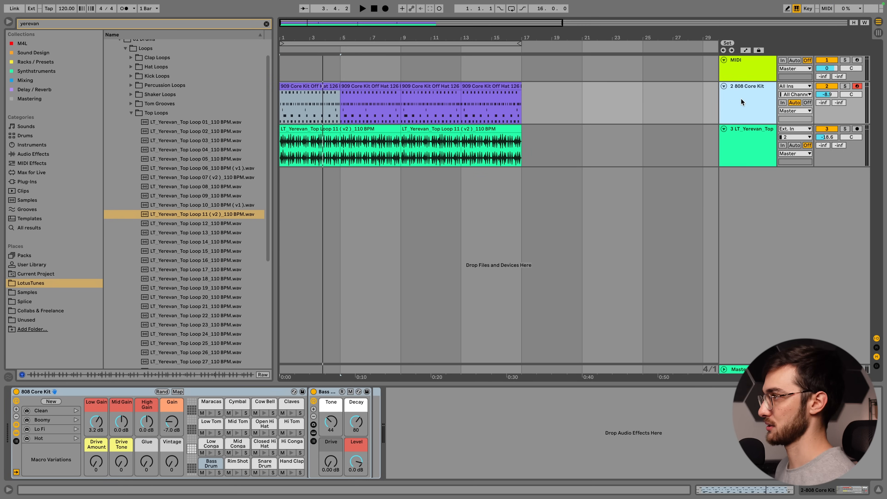
pyautogui.click(750, 73)
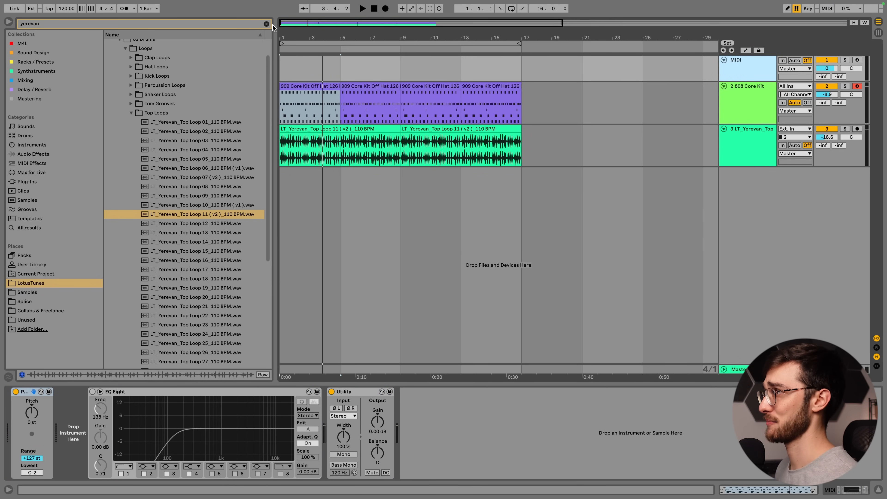
pyautogui.click(266, 24)
pyautogui.click(729, 71)
pyautogui.moveTo(736, 81); pyautogui.dragTo(746, 106)
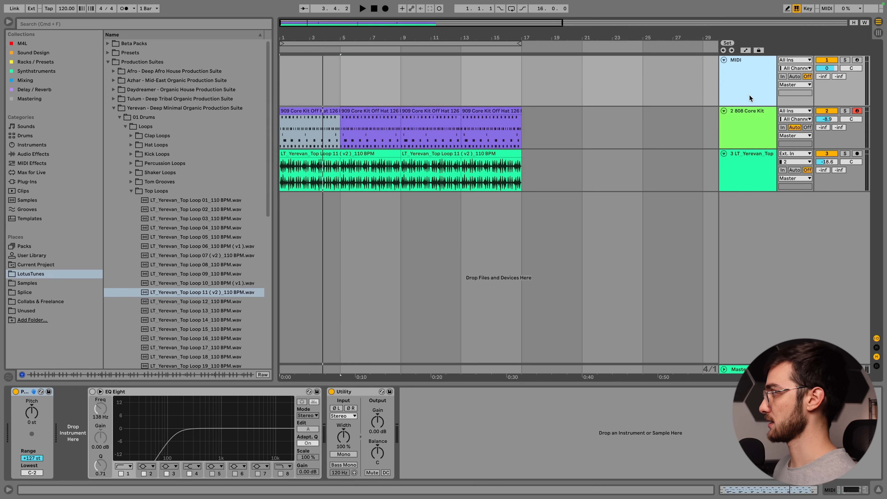
# Load the Loop Flip device onto the MIDI track and name the track LOOP FLIP.
pyautogui.click(63, 43)
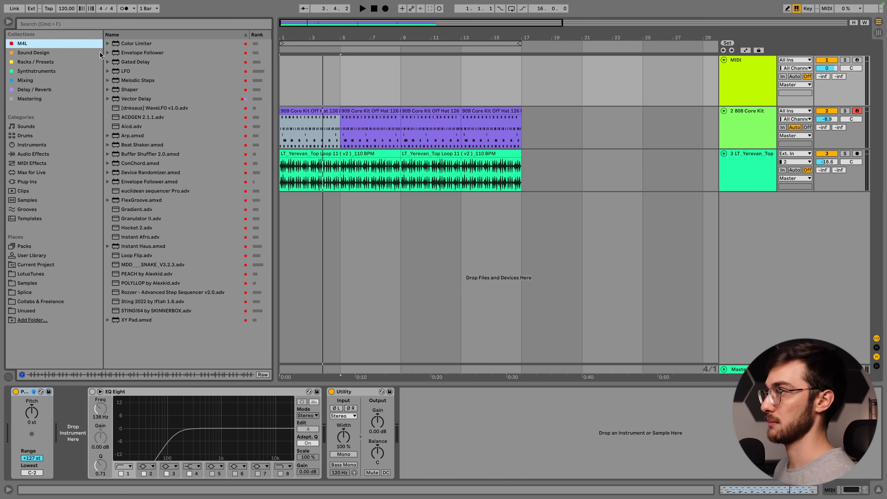
pyautogui.click(127, 24)
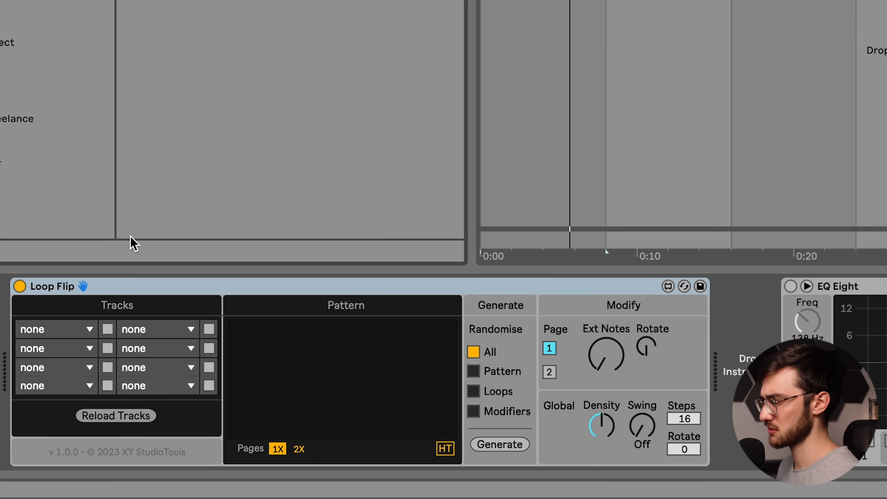
pyautogui.click(129, 287)
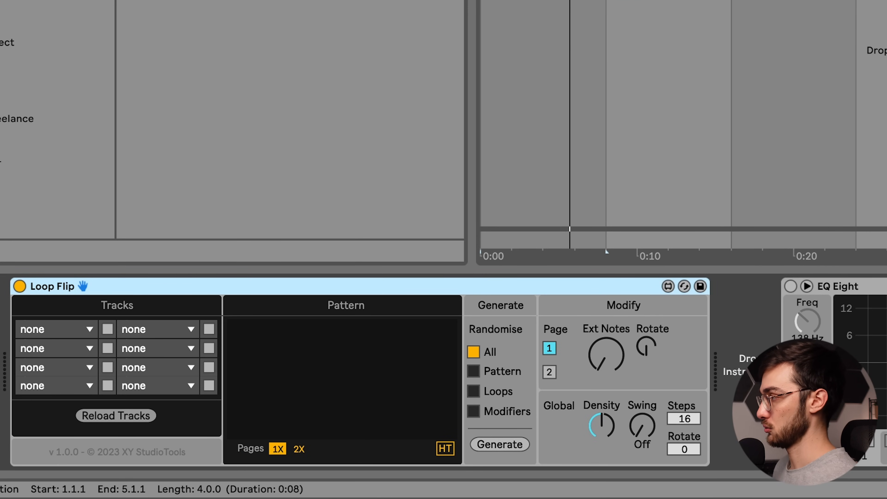
# Switch to Session View and insert two audio tracks after the LOOP FLIP track.
pyautogui.press('Tab')
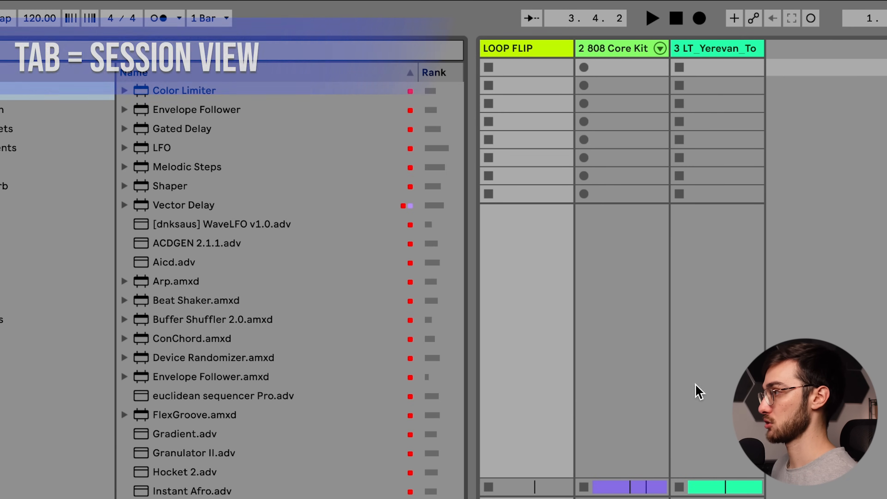
pyautogui.click(868, 193)
pyautogui.click(798, 50)
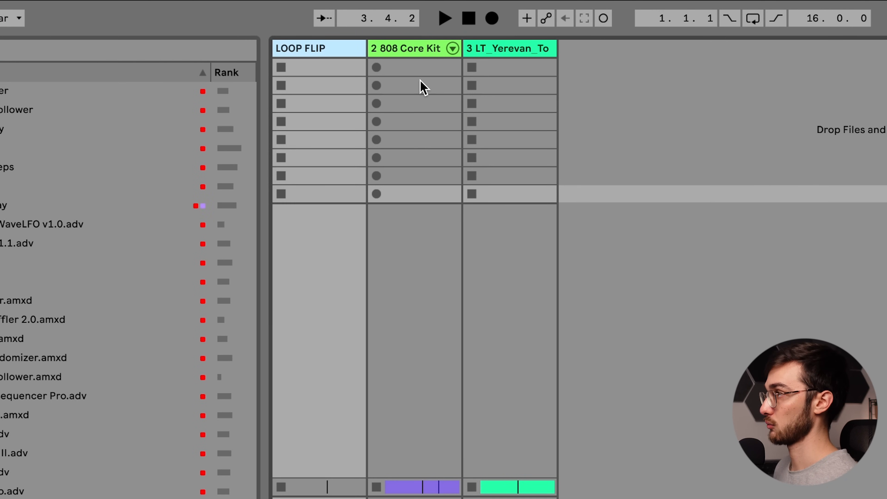
pyautogui.press('super+t')
pyautogui.press('super+t')
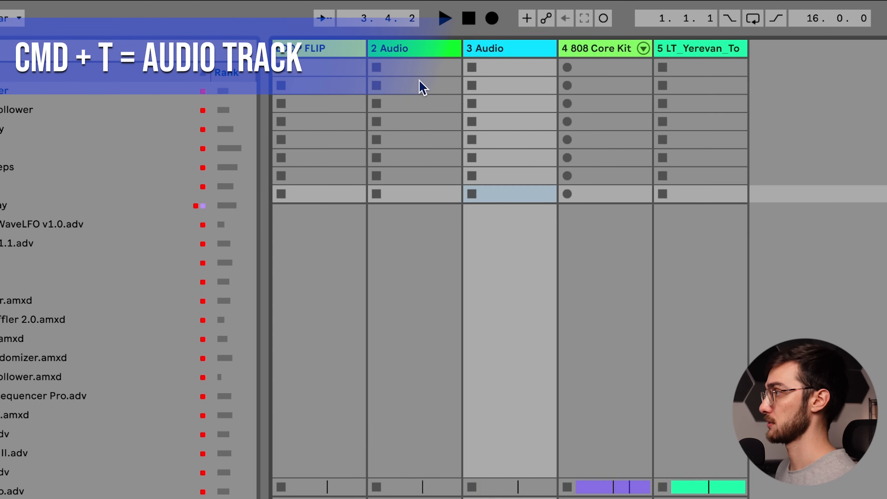
# Colour the first new audio track light blue and rename it Melodics.
pyautogui.rightClick(407, 49)
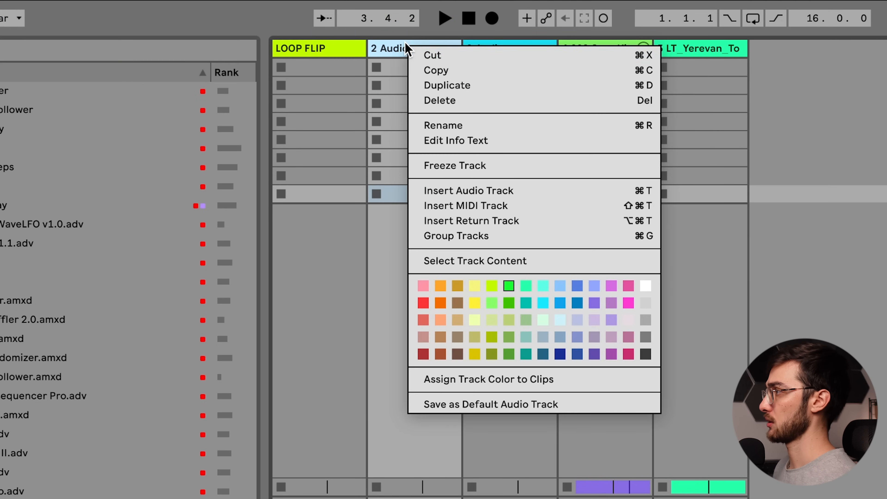
pyautogui.click(559, 286)
pyautogui.press('super+r')
pyautogui.write('Meloc')
pyautogui.write('ics')
pyautogui.press('Return')
# Colour the second new audio track dark red and rename it Bass.
pyautogui.rightClick(498, 51)
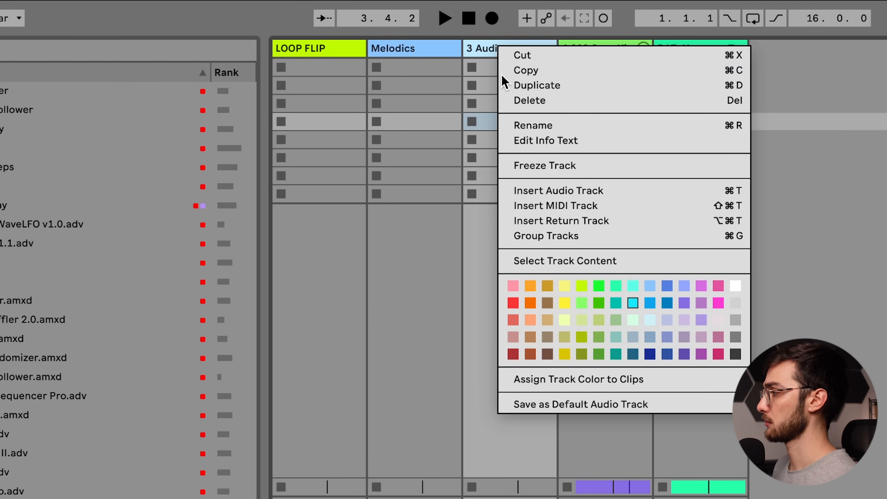
pyautogui.click(513, 354)
pyautogui.press('super+r')
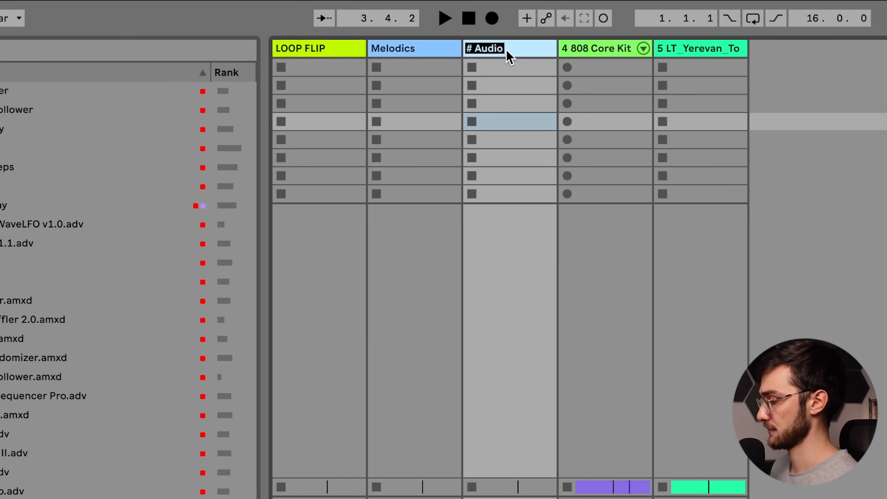
pyautogui.write('Bass')
pyautogui.press('Return')
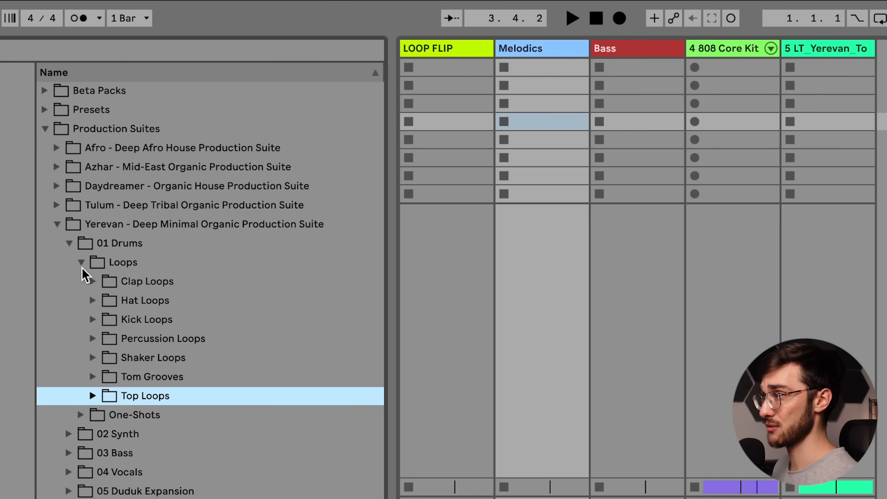
# Expand the Tulum production suite in the library and filter the browser for F#min.
pyautogui.click(82, 262)
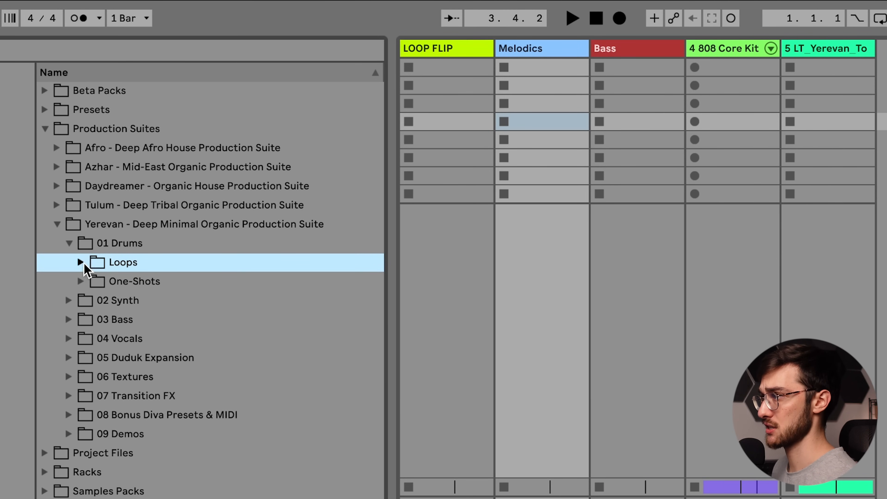
pyautogui.click(69, 300)
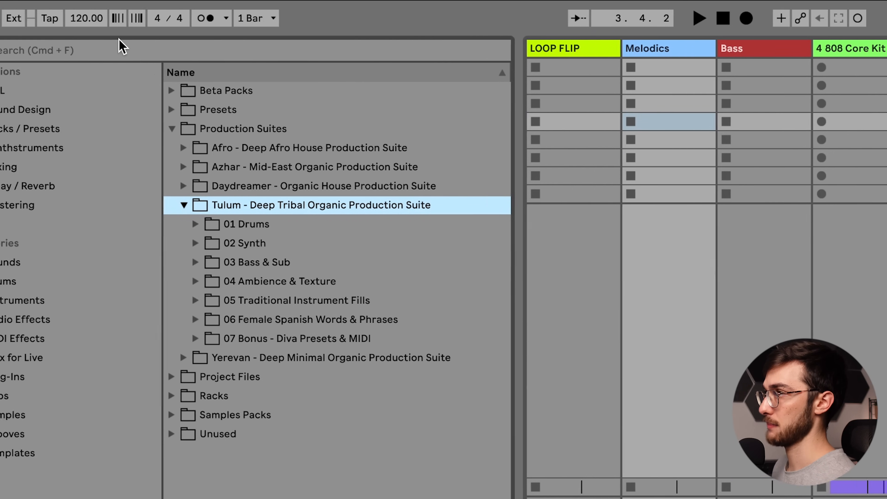
pyautogui.click(164, 46)
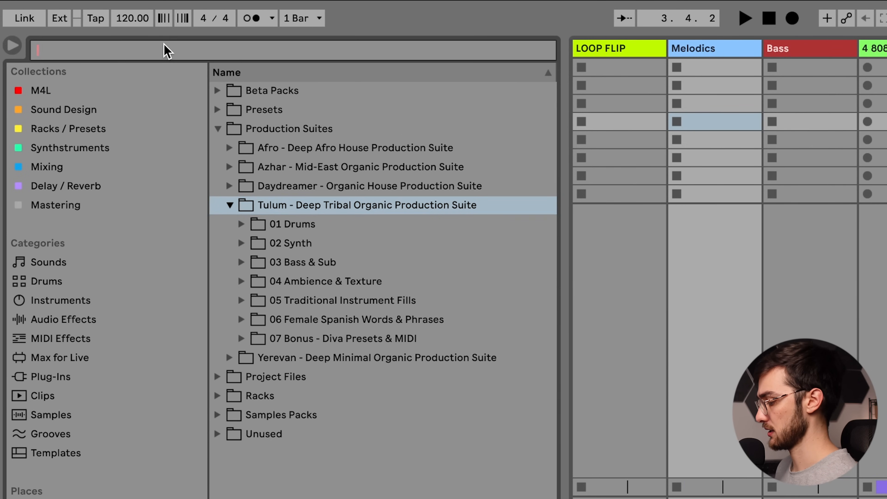
pyautogui.write('F#')
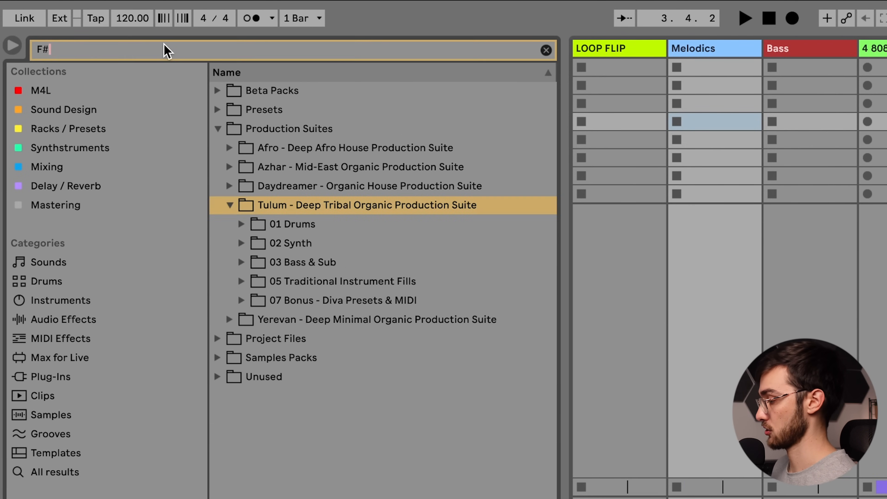
pyautogui.write('min')
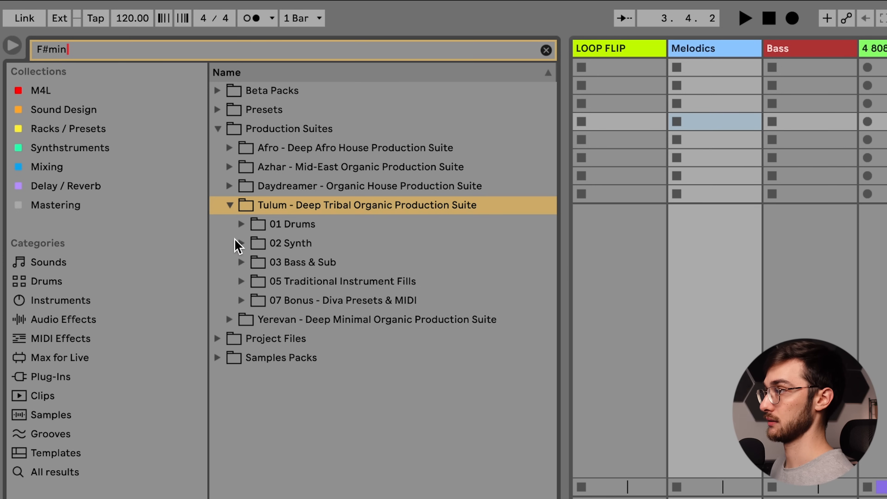
# Add the two F#min Ambient Swell samples, 04 and 21, to the first two clip slots of the Melodics track.
pyautogui.click(240, 243)
pyautogui.click(285, 269)
pyautogui.click(388, 288)
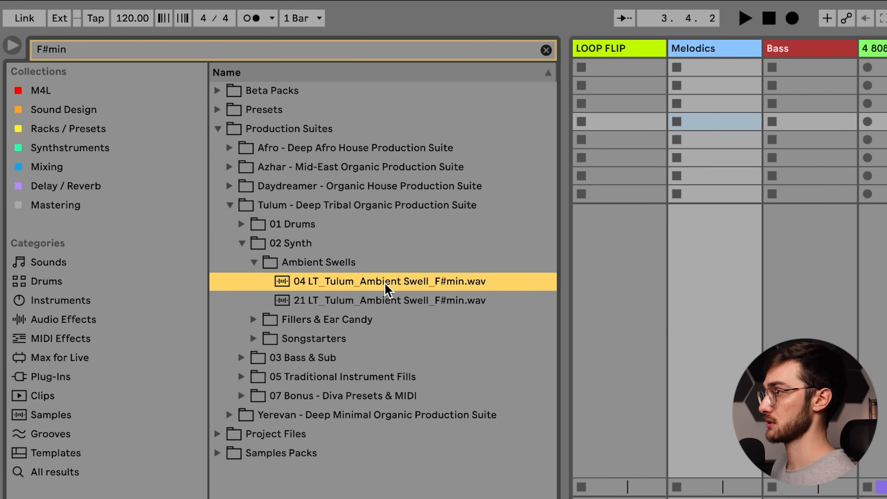
pyautogui.keyDown('shift'); pyautogui.click(384, 304); pyautogui.keyUp('shift')
pyautogui.moveTo(384, 303); pyautogui.dragTo(712, 75)
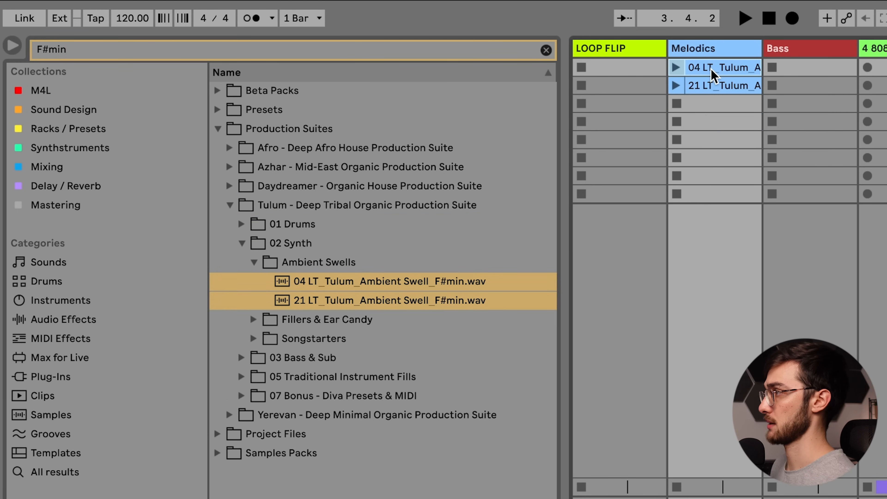
# Add the four F#min Fillers & Ear Candy samples, 01, 02, 12 and 18, to the Melodics track below the ambient swells.
pyautogui.click(260, 320)
pyautogui.click(421, 303)
pyautogui.keyDown('shift'); pyautogui.click(428, 357); pyautogui.keyUp('shift')
pyautogui.moveTo(428, 356); pyautogui.dragTo(717, 118)
pyautogui.click(717, 160)
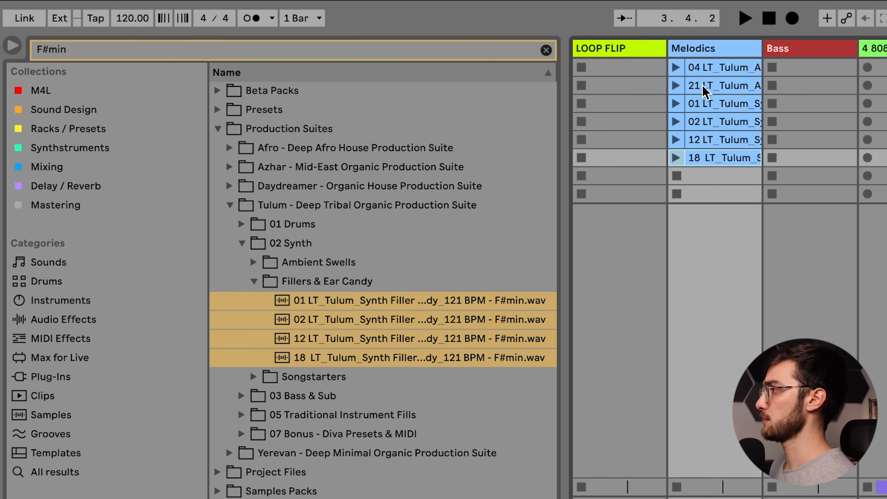
pyautogui.press('Tab')
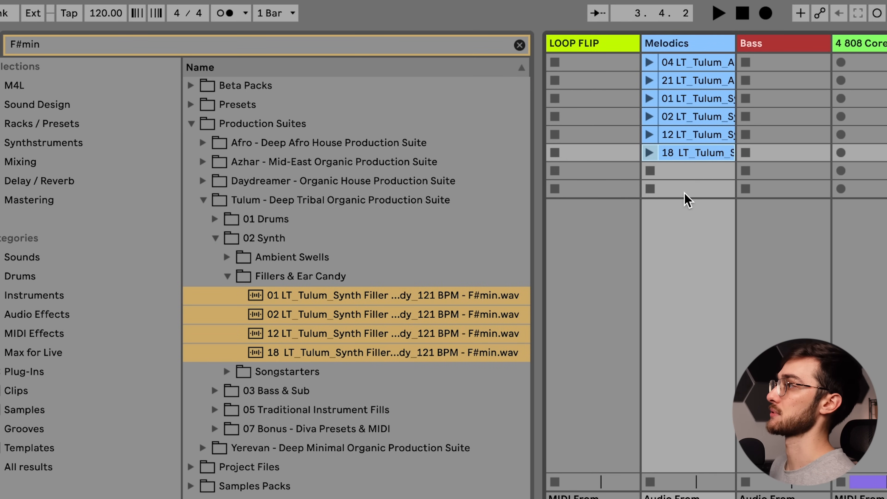
pyautogui.click(779, 63)
pyautogui.click(769, 82)
pyautogui.click(770, 99)
pyautogui.click(769, 117)
pyautogui.click(768, 136)
pyautogui.click(766, 153)
pyautogui.click(765, 171)
pyautogui.click(768, 188)
pyautogui.click(667, 190)
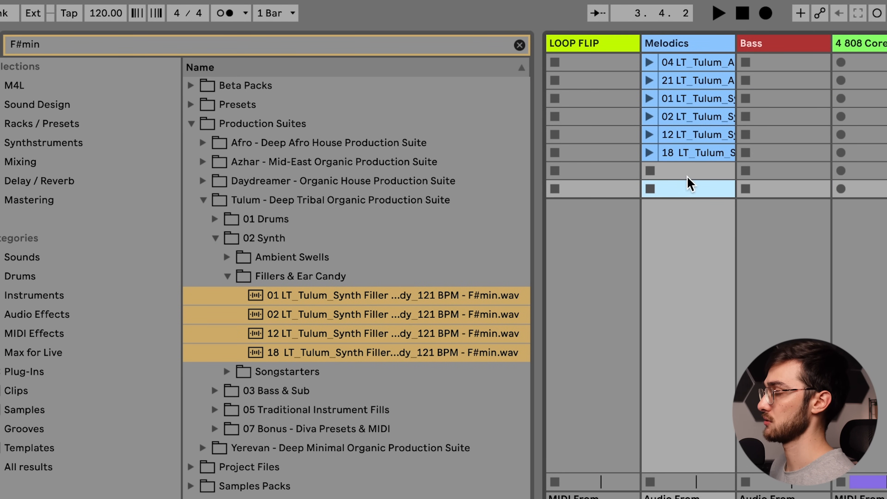
pyautogui.click(691, 155)
pyautogui.click(687, 176)
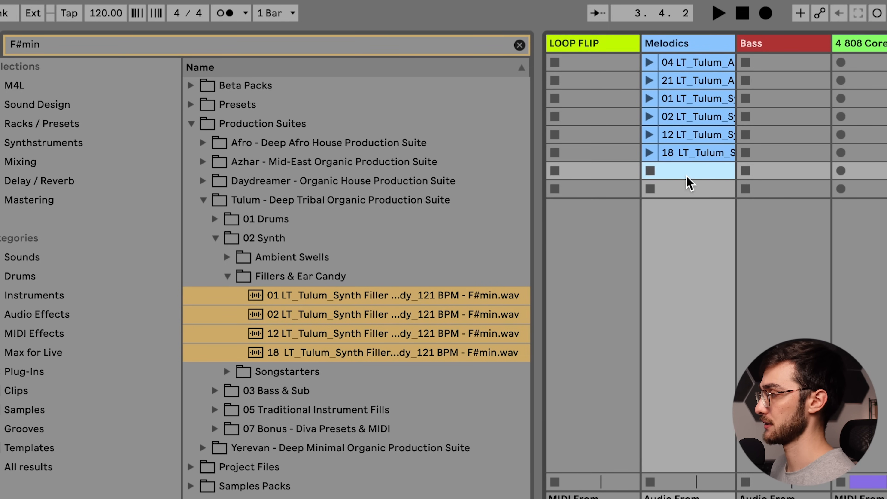
pyautogui.click(685, 191)
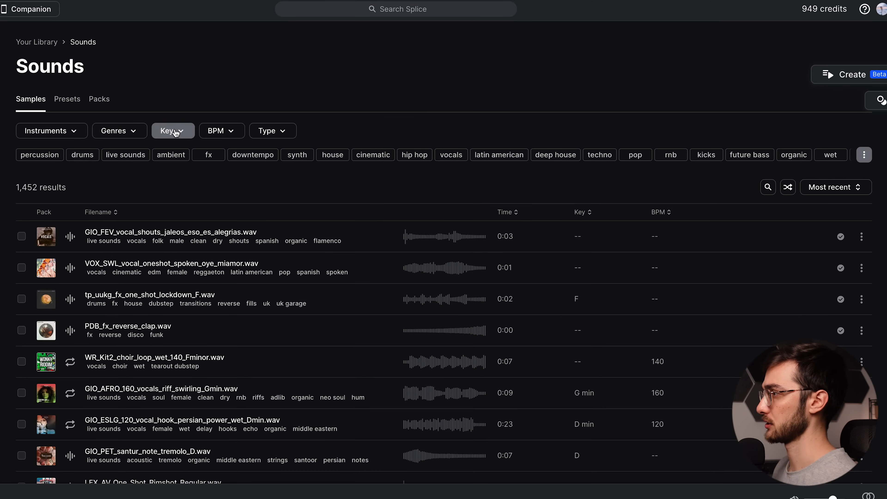
# Filter the Splice library sounds by the key of F# minor.
pyautogui.click(168, 131)
pyautogui.click(257, 157)
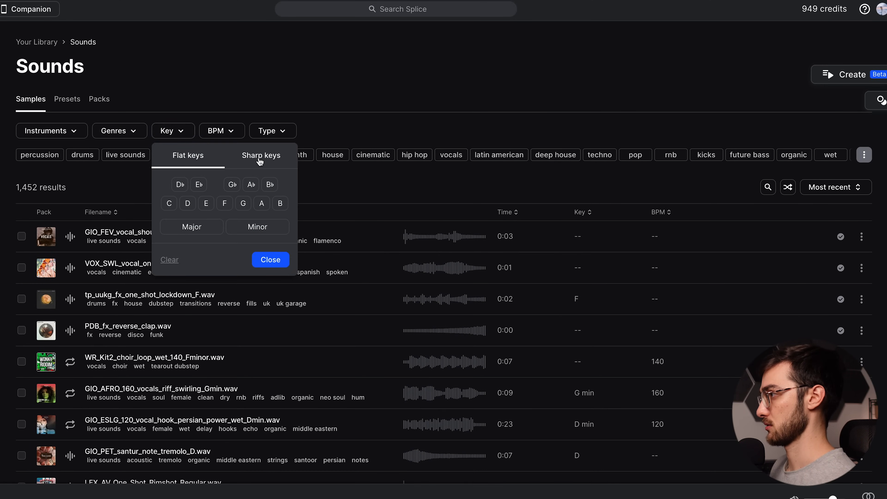
pyautogui.click(224, 204)
pyautogui.click(232, 185)
pyautogui.click(258, 226)
pyautogui.click(265, 260)
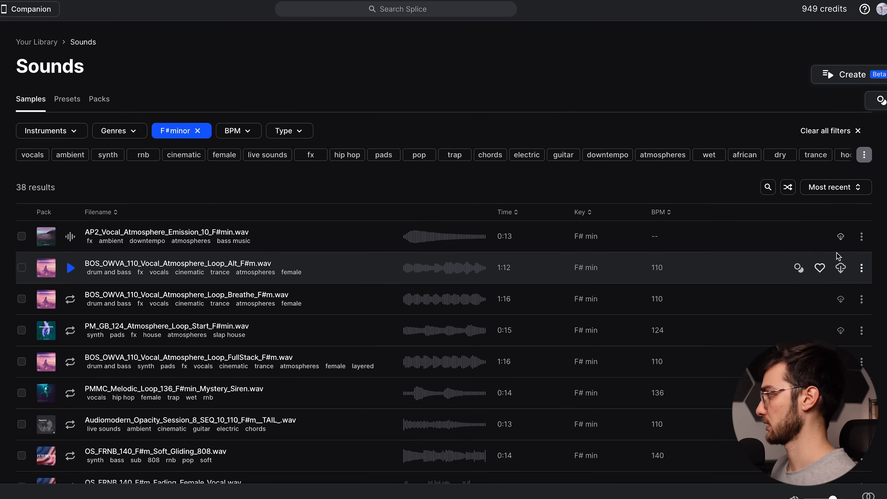
# Audition the F# minor atmosphere loops and add BOS_OWVA_110_Vocal_Atmosphere_Loop_FullStack_F#m to the seventh clip slot of the Melodics track.
pyautogui.click(70, 236)
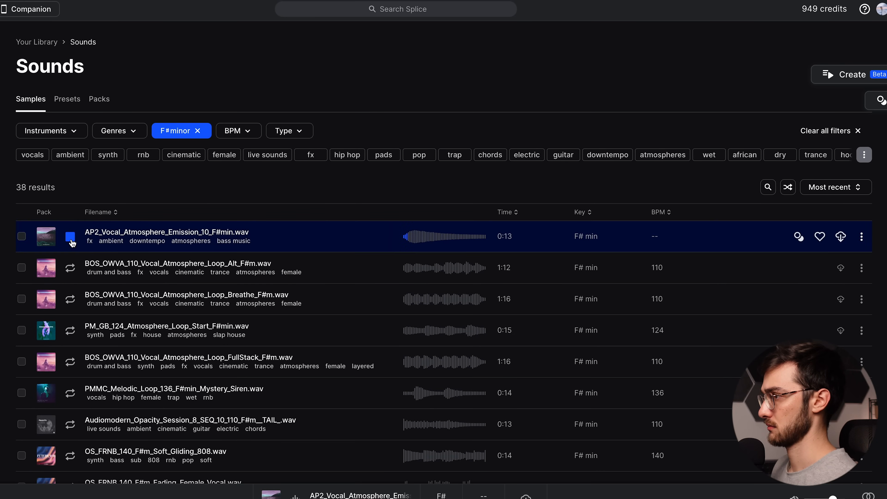
pyautogui.click(70, 299)
pyautogui.scroll(-1, 69, 322)
pyautogui.click(69, 330)
pyautogui.scroll(-1, 69, 330)
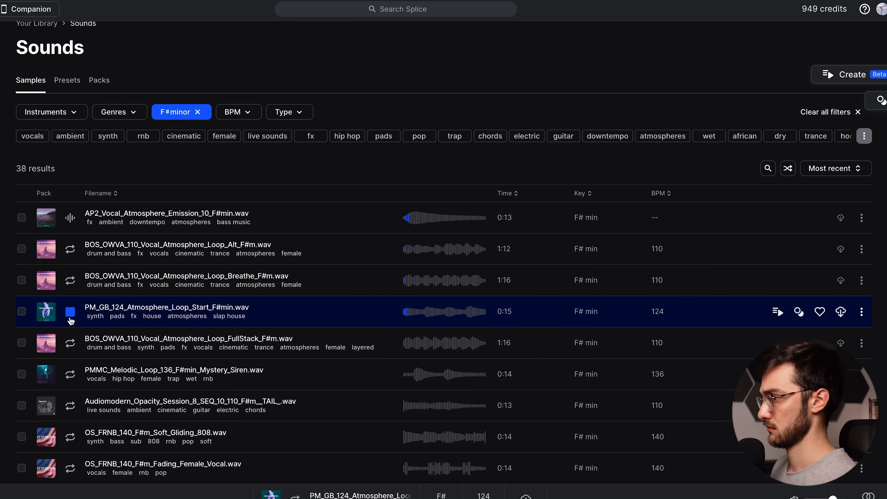
pyautogui.click(70, 345)
pyautogui.click(840, 343)
pyautogui.scroll(-1, 336, 359)
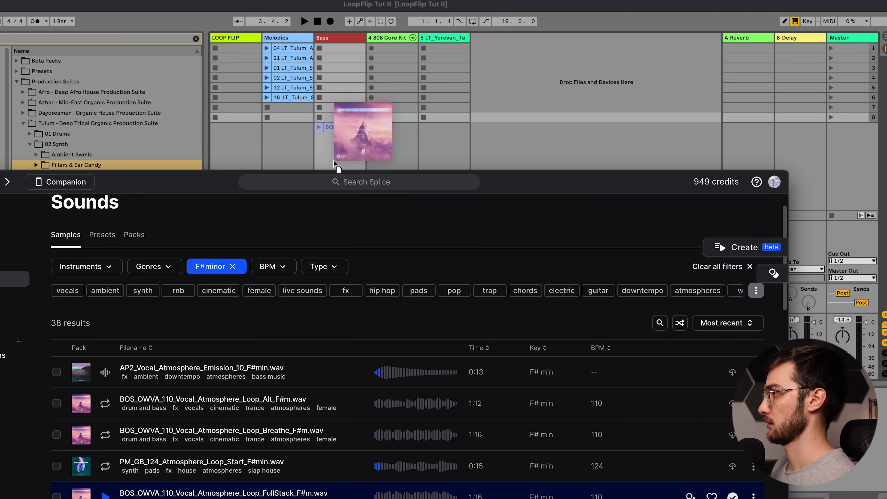
pyautogui.moveTo(334, 164); pyautogui.dragTo(292, 107)
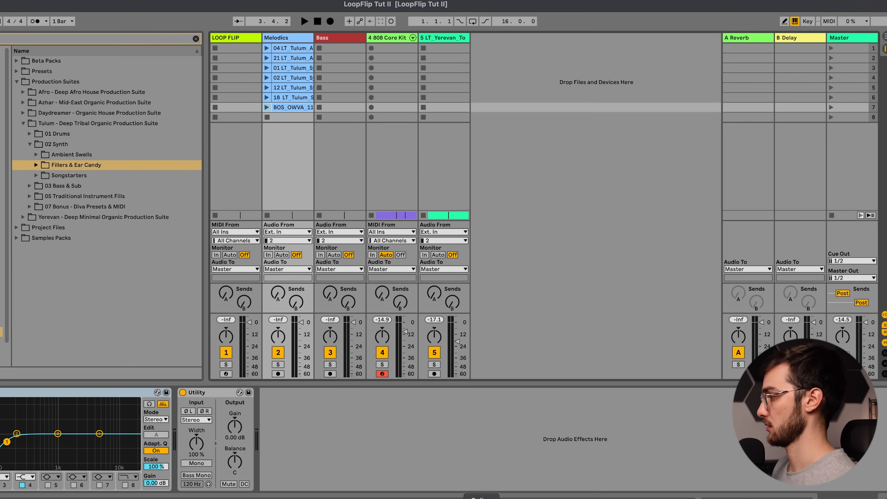
# Audition SO_DC2_144_songstarter_savages_ambient_Gbmin in Splice and add it to the eighth clip slot of the Melodics track.
pyautogui.click(481, 498)
pyautogui.click(107, 456)
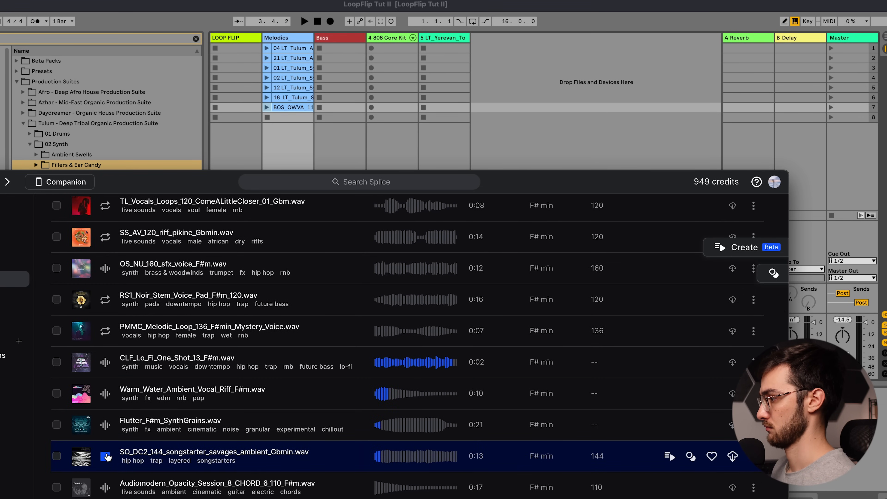
pyautogui.click(732, 456)
pyautogui.moveTo(492, 457); pyautogui.dragTo(301, 119)
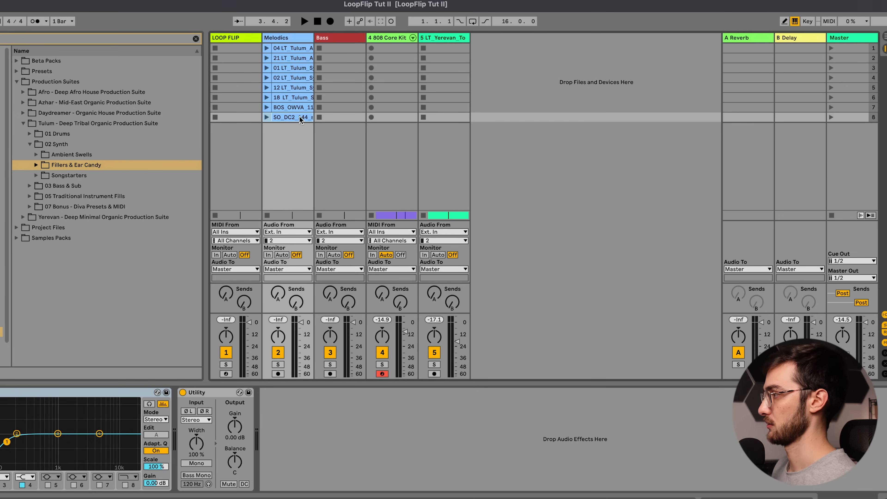
pyautogui.doubleClick(289, 118)
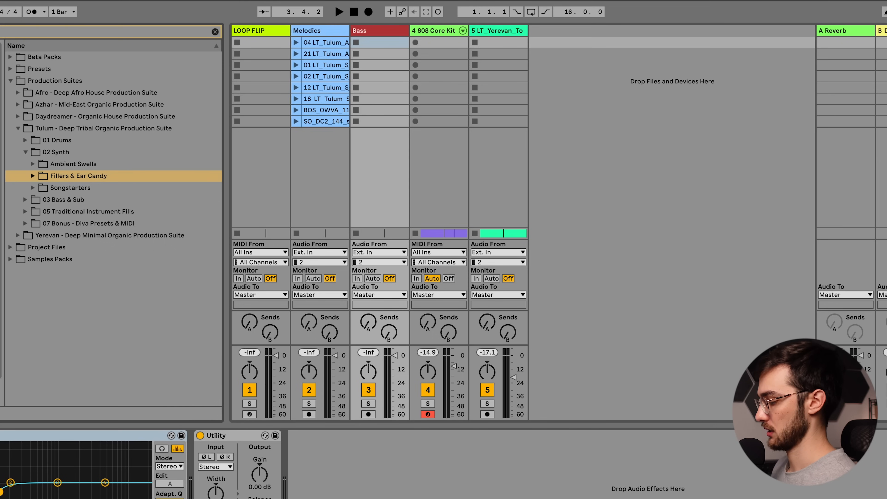
# Collapse the Tulum suite and look through the Bass folder of the Daydreamer production suite.
pyautogui.click(26, 152)
pyautogui.click(18, 128)
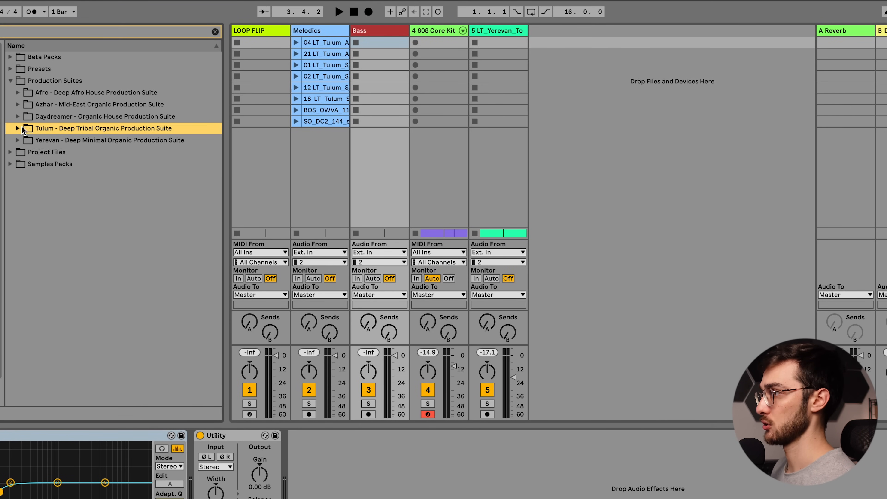
pyautogui.click(18, 116)
pyautogui.click(25, 128)
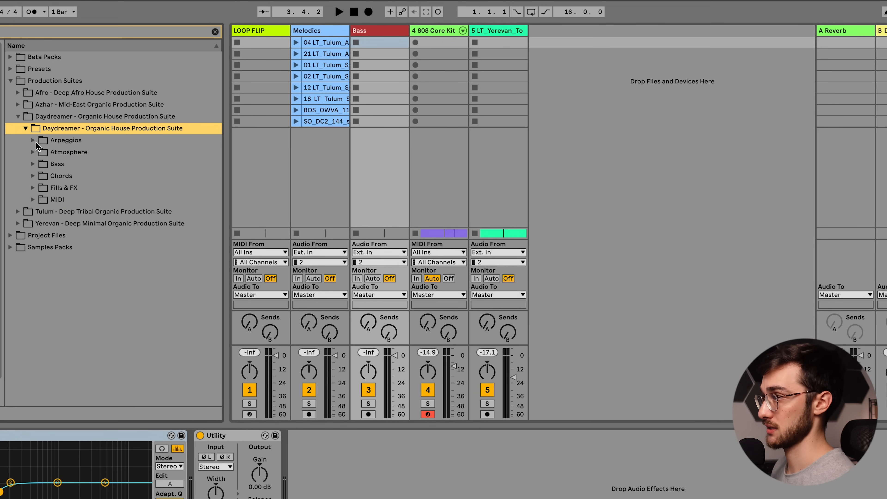
pyautogui.click(33, 164)
pyautogui.click(40, 176)
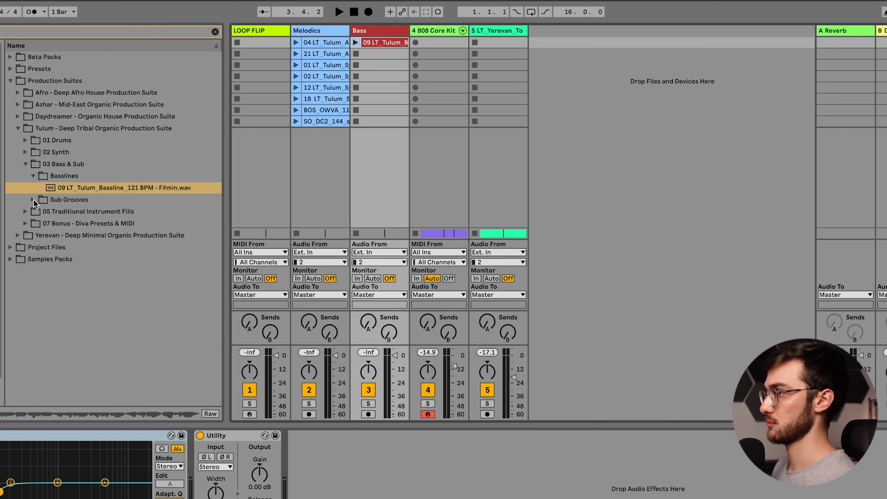
# Add sample 12 from the Tulum suite's Sub Grooves folder to the second clip slot of the Bass track.
pyautogui.click(34, 200)
pyautogui.click(62, 199)
pyautogui.moveTo(72, 200); pyautogui.dragTo(379, 54)
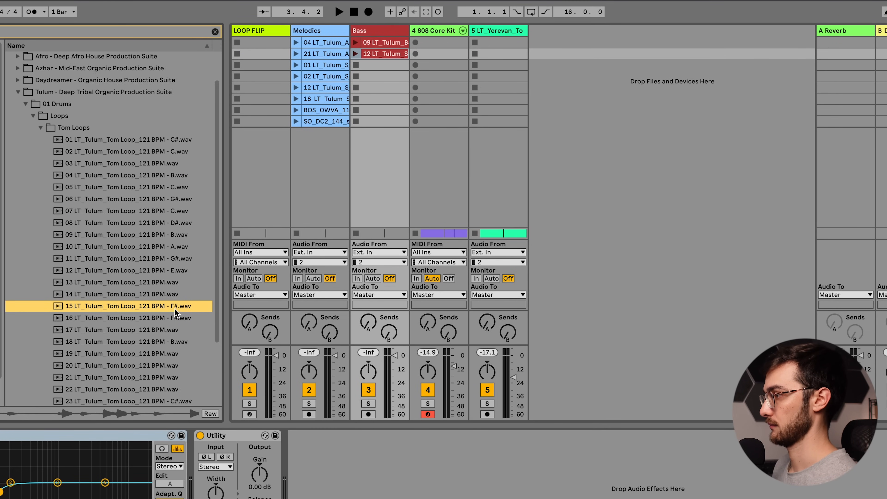
# Fill the remaining six Bass clip slots with Tulum tom loops 15, 16, 17 and 20, plus 22 twice.
pyautogui.moveTo(175, 313); pyautogui.dragTo(381, 65)
pyautogui.moveTo(157, 318); pyautogui.dragTo(378, 88)
pyautogui.scroll(-1, 157, 360)
pyautogui.moveTo(154, 362); pyautogui.dragTo(392, 99)
pyautogui.scroll(-3, 211, 306)
pyautogui.click(167, 326)
pyautogui.moveTo(167, 326); pyautogui.dragTo(381, 110)
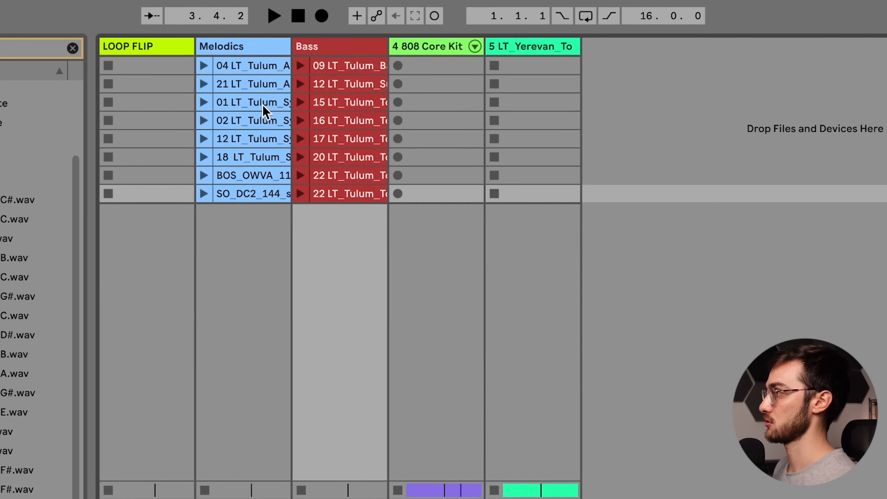
pyautogui.click(337, 2)
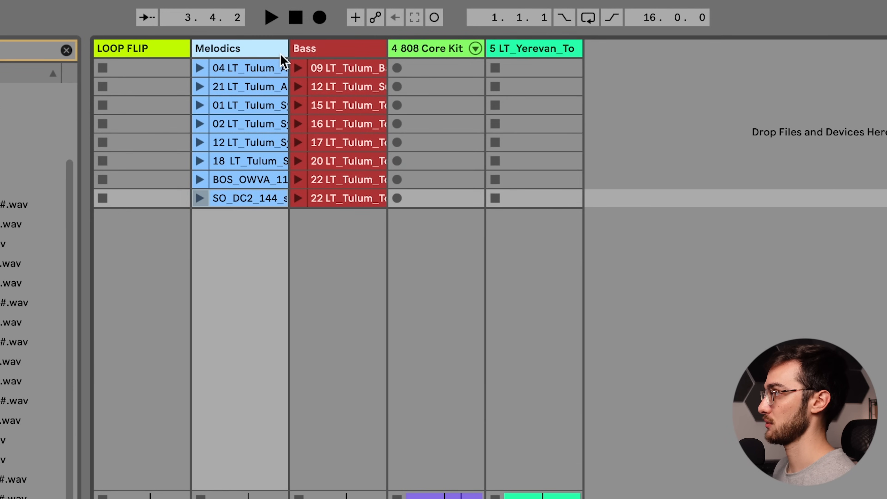
pyautogui.click(360, 1)
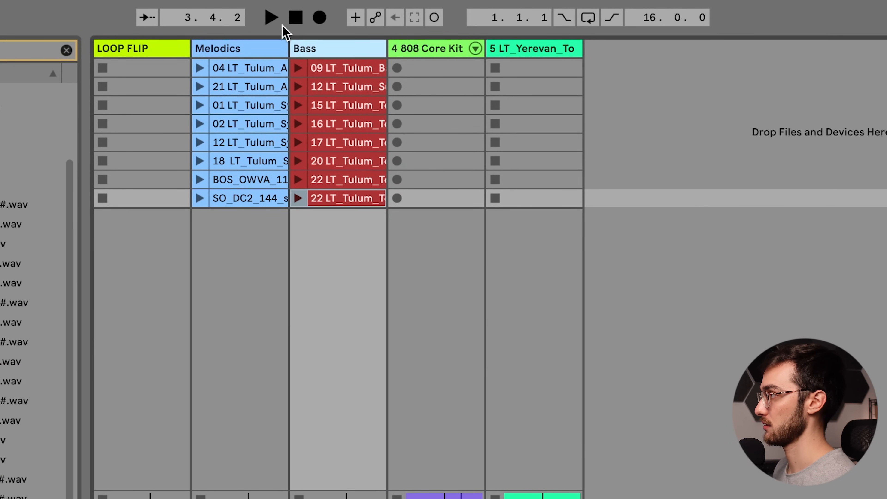
pyautogui.press('Left')
pyautogui.press('Right')
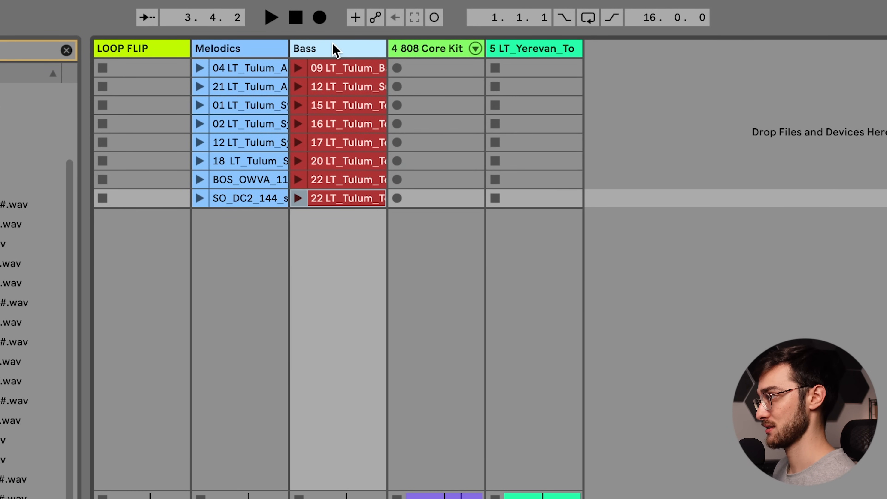
# Load the Melodics and Bass tracks into Loop Flip from the arrangement view and generate a pattern with All randomised.
pyautogui.press('Tab')
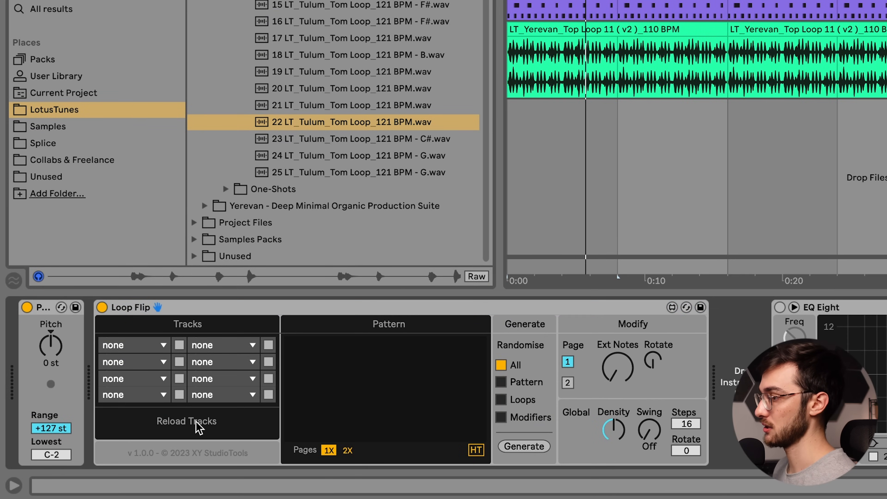
pyautogui.click(197, 423)
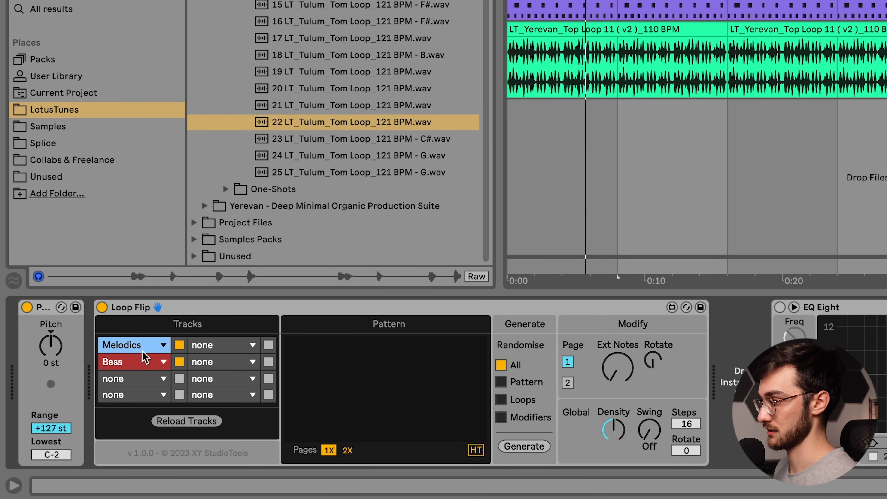
pyautogui.click(524, 446)
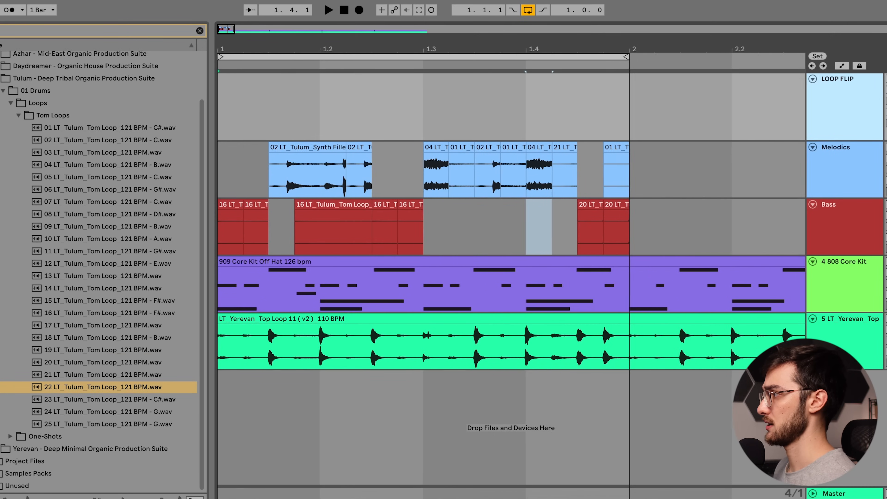
# Set Loop Flip's pattern pages to 2X on the LOOP FLIP track.
pyautogui.moveTo(217, 49); pyautogui.dragTo(217, 45)
pyautogui.click(235, 228)
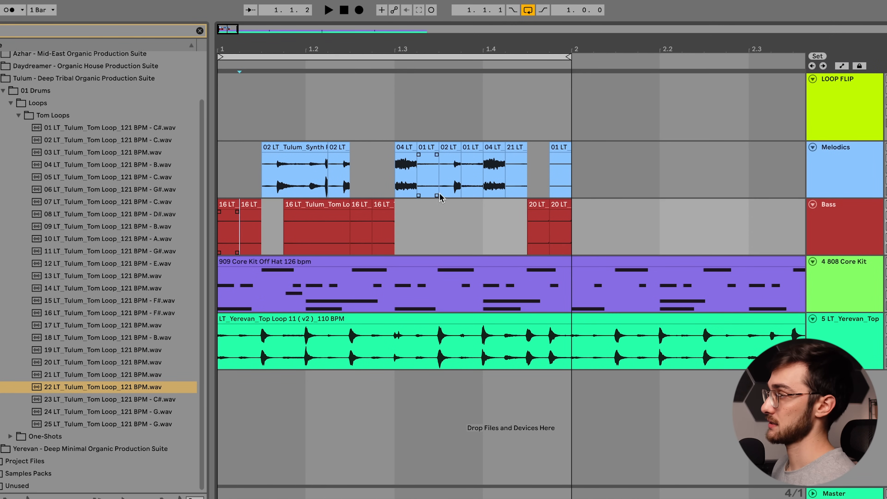
pyautogui.moveTo(568, 50); pyautogui.dragTo(568, 30)
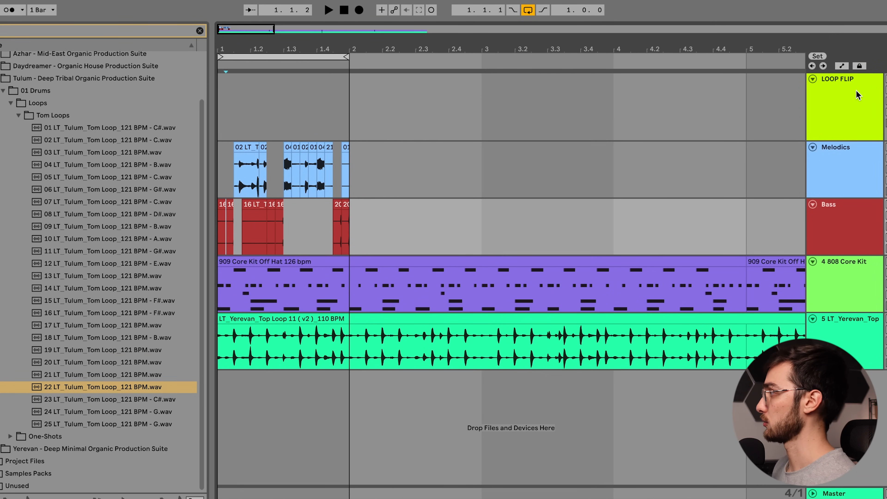
pyautogui.click(858, 88)
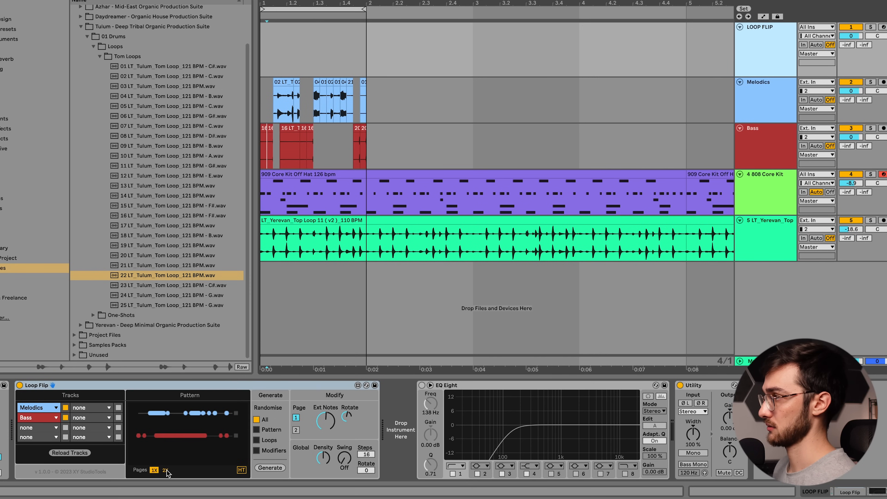
pyautogui.click(166, 469)
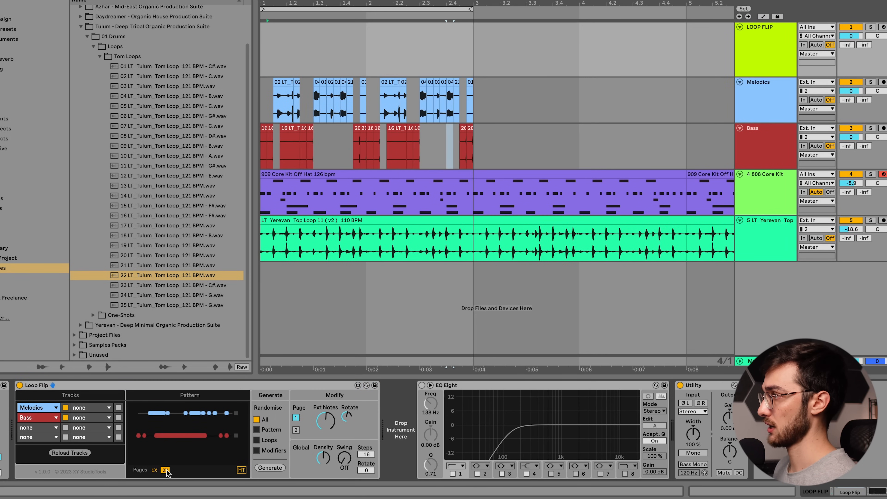
# Generate a new fully randomised Loop Flip pattern for the Melodics and Bass tracks.
pyautogui.click(286, 52)
pyautogui.moveTo(262, 37); pyautogui.dragTo(478, 150)
pyautogui.click(772, 54)
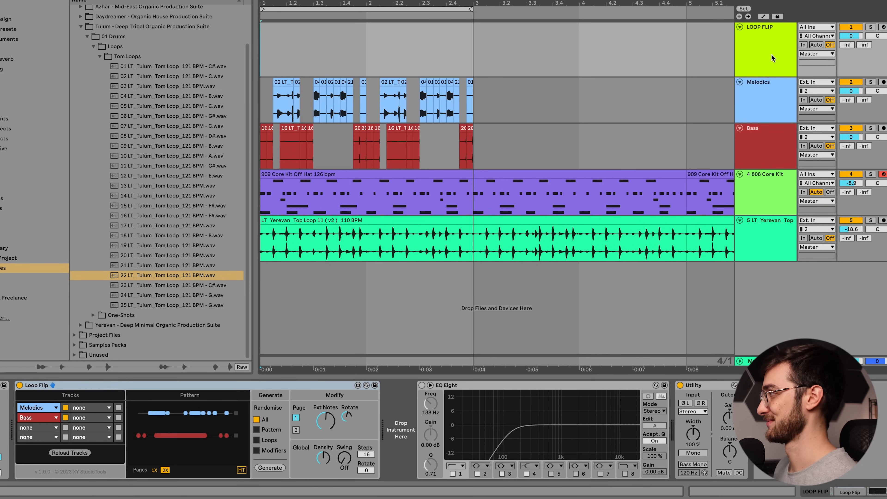
pyautogui.click(269, 467)
# Lower the Melodics and Bass track volumes to -8.9 dB and play the arrangement from the start.
pyautogui.click(851, 91)
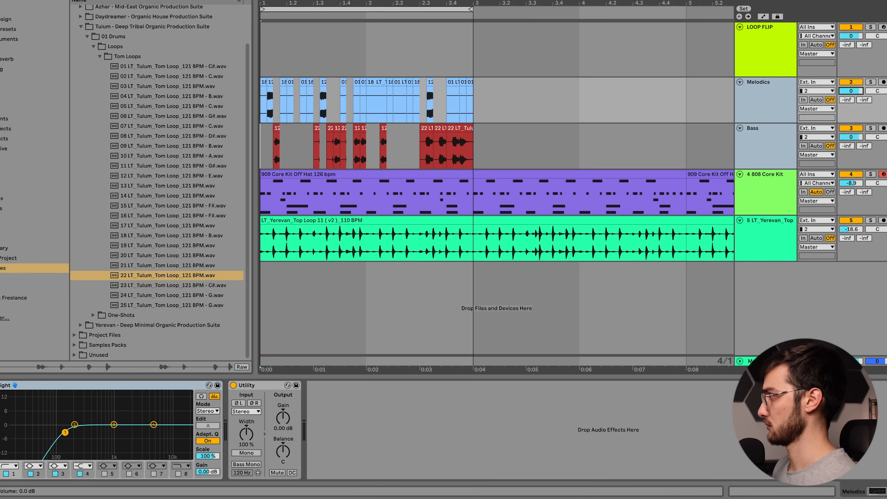
pyautogui.click(781, 139)
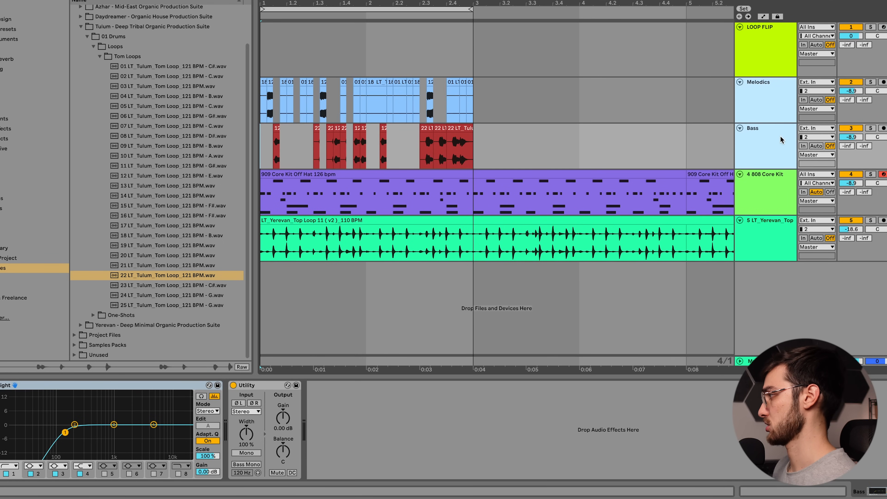
pyautogui.click(263, 140)
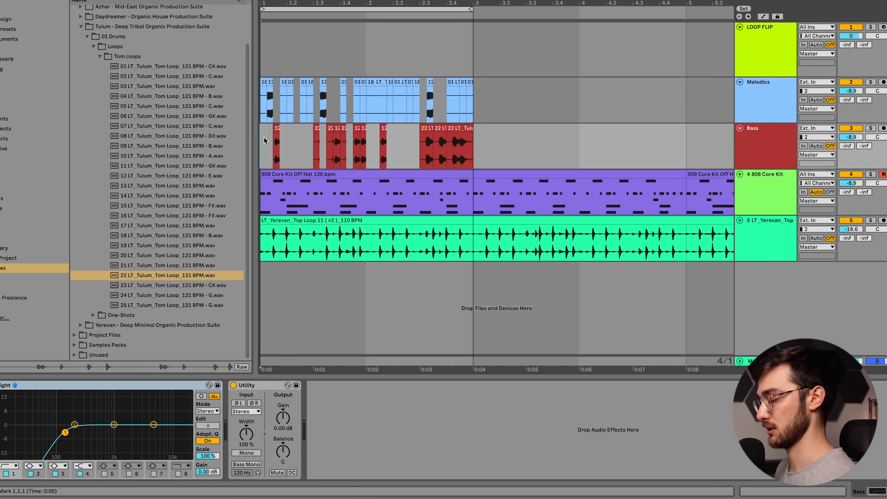
pyautogui.press('space')
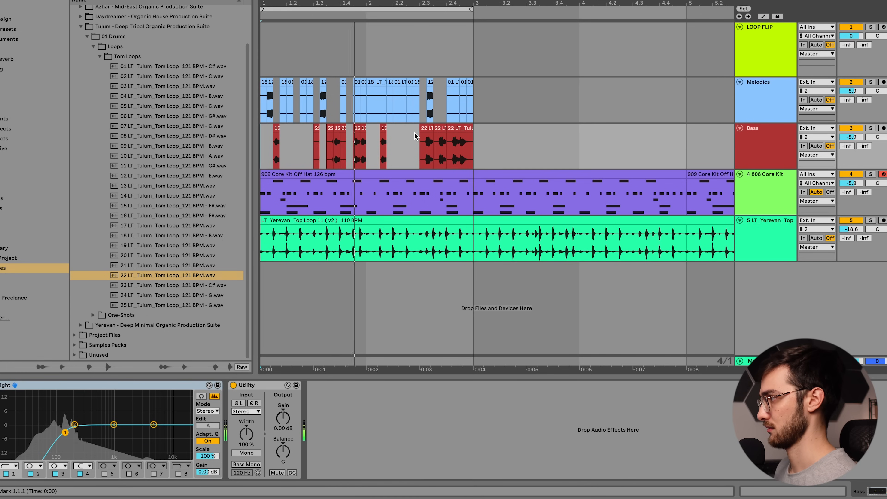
pyautogui.click(768, 105)
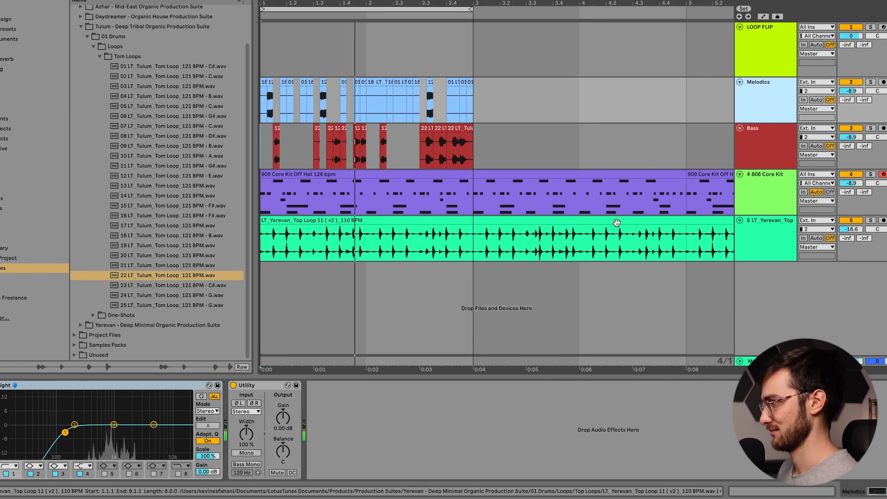
pyautogui.press('space')
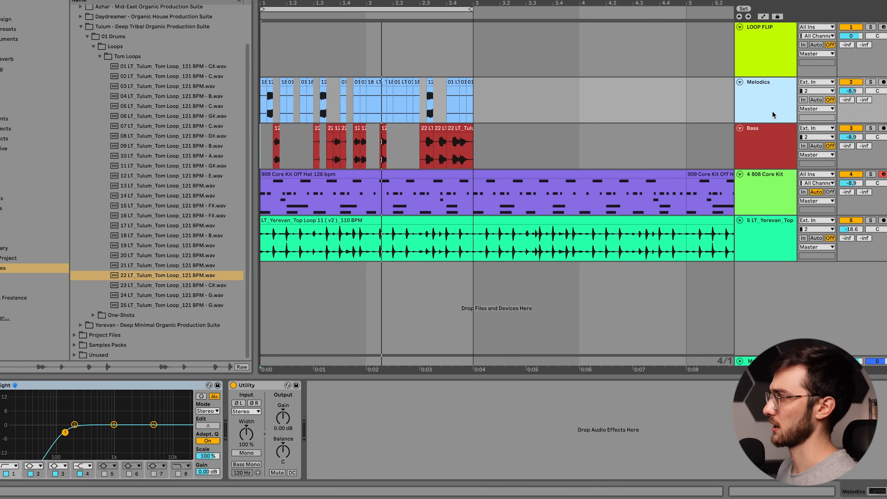
# Search the Delay / Reverb collection for timeless and load Timeless 3 onto the Melodics track.
pyautogui.click(283, 82)
pyautogui.click(38, 49)
pyautogui.click(41, 58)
pyautogui.click(143, 33)
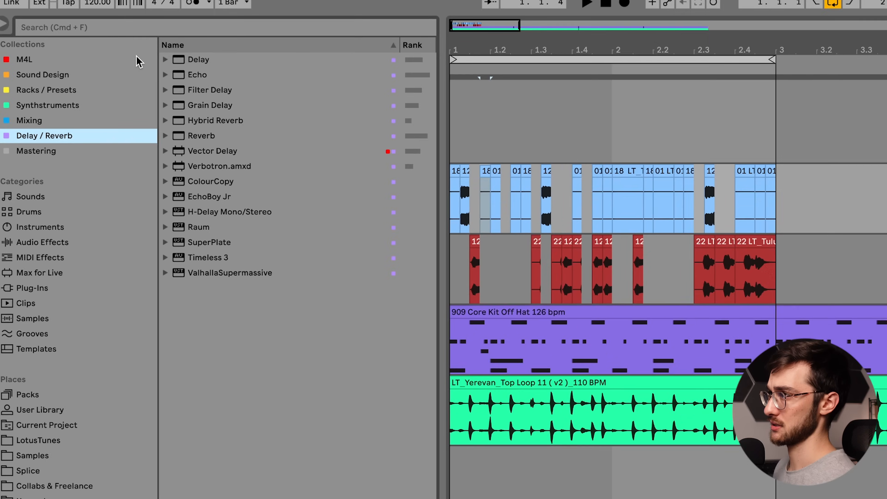
pyautogui.write('ti')
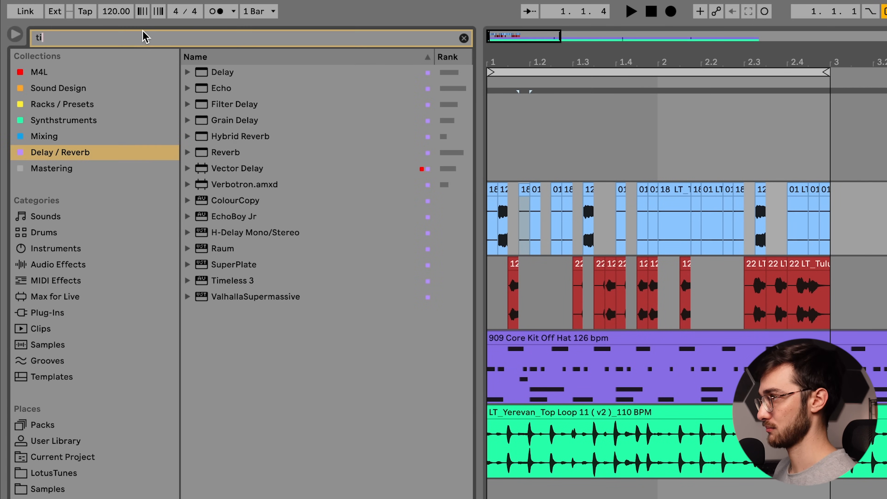
pyautogui.write('meless')
pyautogui.doubleClick(213, 70)
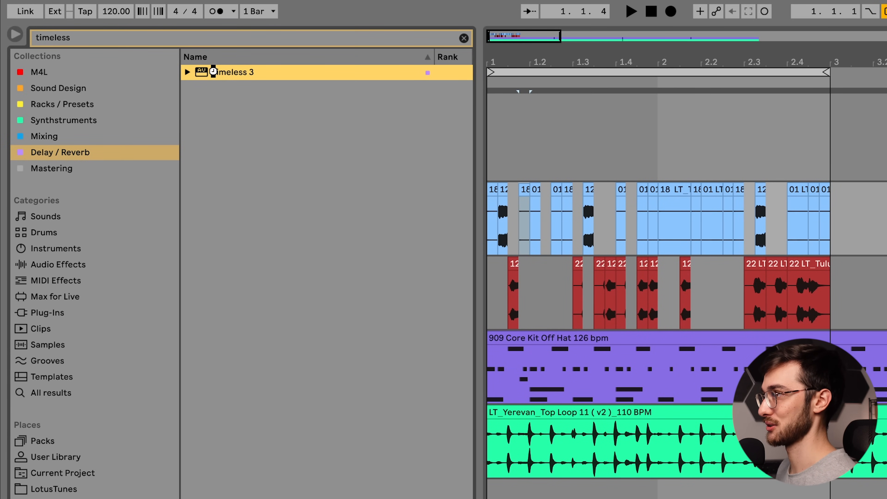
# Browse the Audiotent Synths presets of Timeless 3 on the Melodics track and close the plug-in window.
pyautogui.click(646, 86)
pyautogui.moveTo(628, 106)
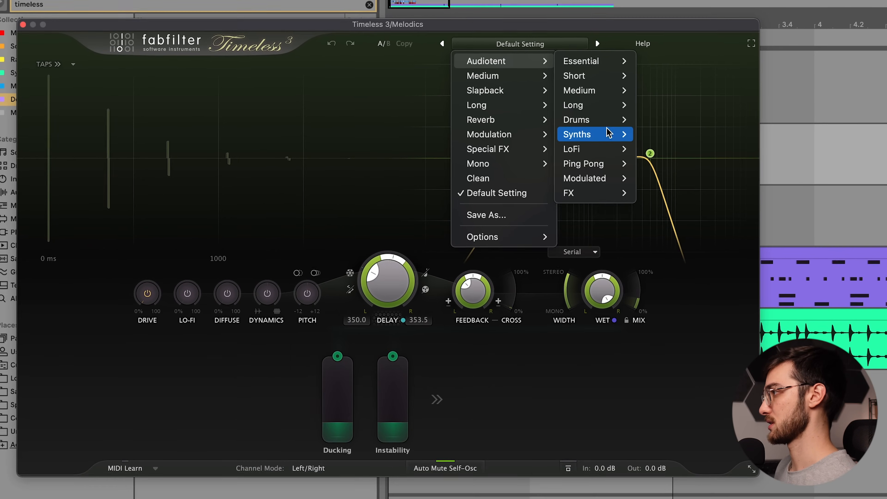
pyautogui.moveTo(608, 134)
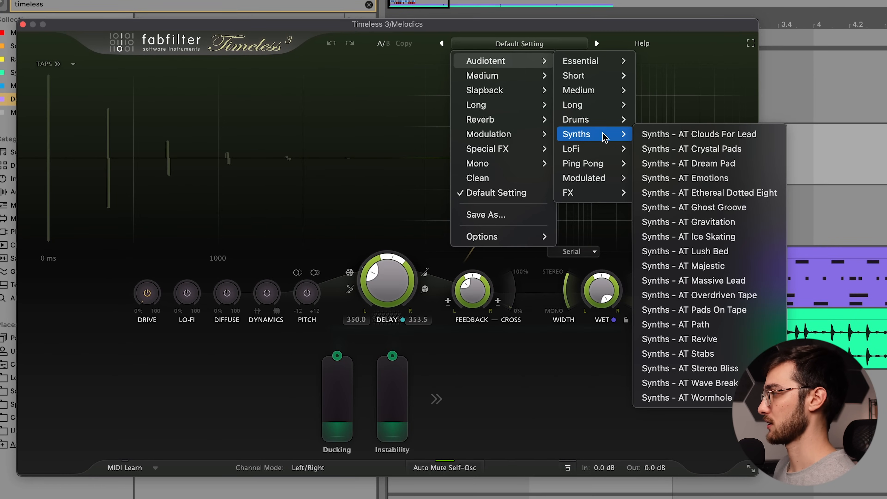
pyautogui.click(23, 24)
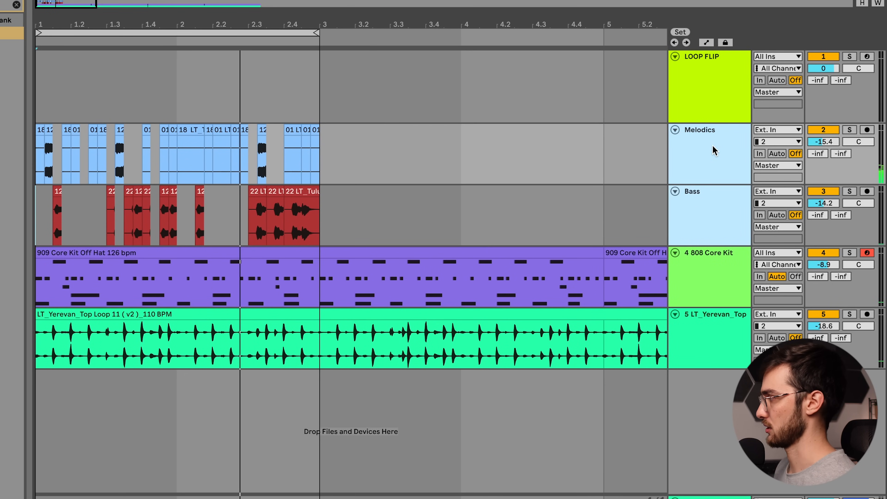
# Group the Melodics and Bass tracks and load Compressor from the Mixing collection onto the group.
pyautogui.hotkey('ctrl', 'g')
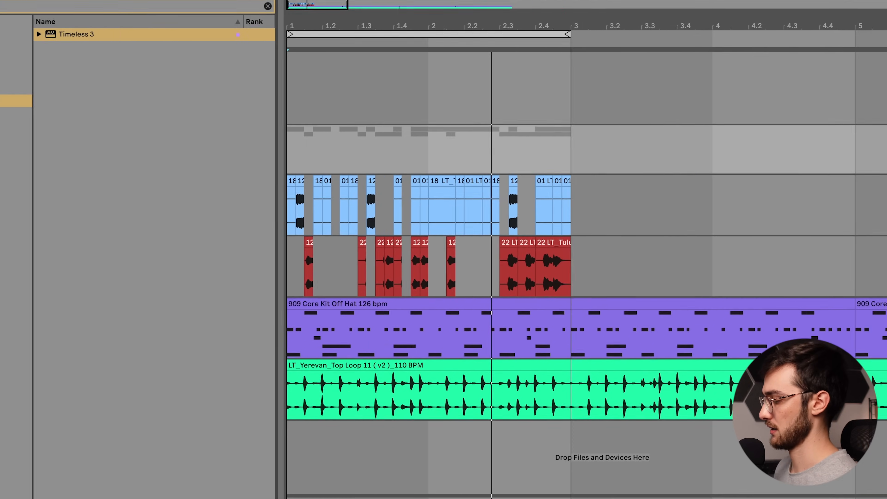
pyautogui.click(98, 7)
pyautogui.write('compr')
pyautogui.click(61, 61)
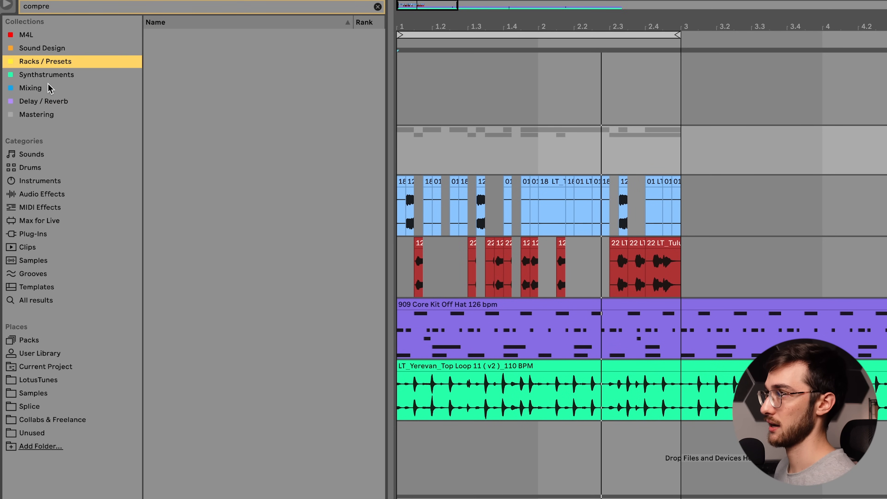
pyautogui.click(51, 87)
pyautogui.click(170, 36)
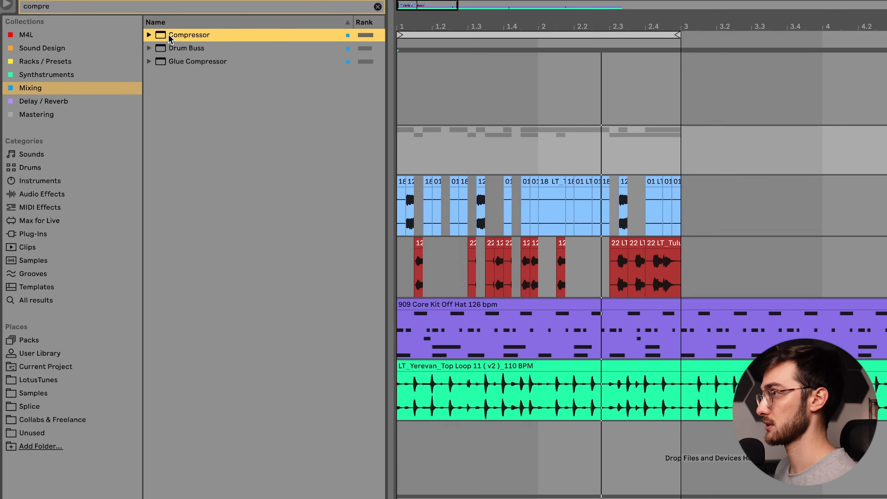
pyautogui.moveTo(481, 153); pyautogui.dragTo(482, 153)
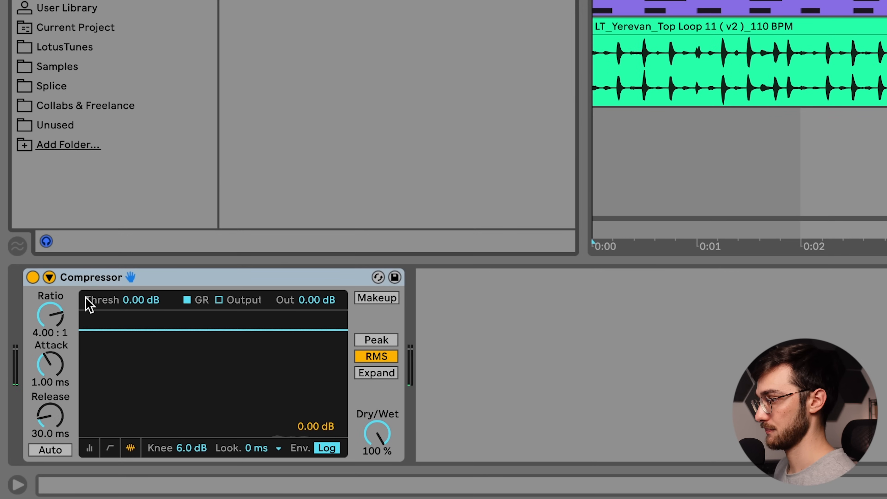
# Sidechain the group's Compressor to 5-808 Core Kit, Bass Drum Post Mixer, and lower its threshold to -32.2 dB.
pyautogui.click(49, 278)
pyautogui.click(72, 300)
pyautogui.click(66, 327)
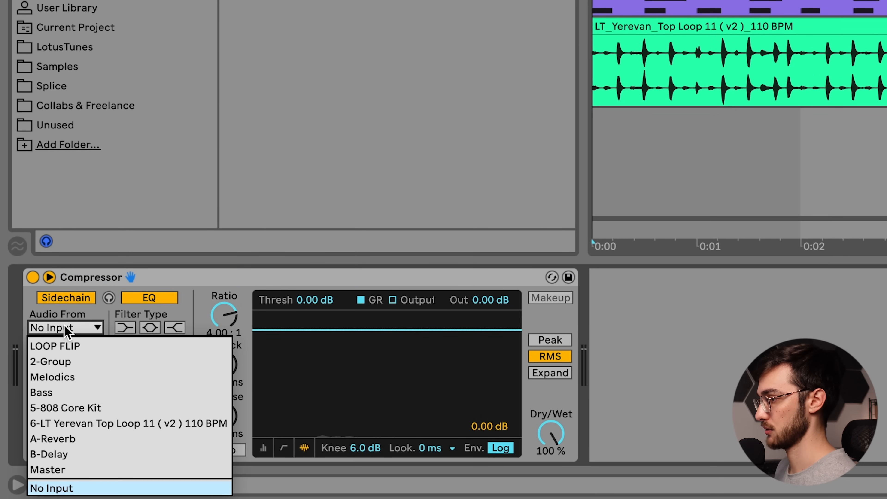
pyautogui.click(63, 408)
pyautogui.click(65, 346)
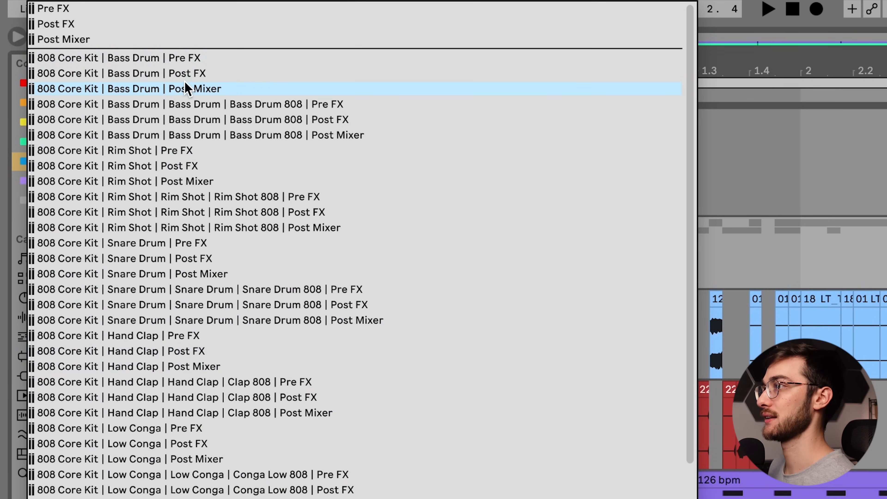
pyautogui.click(185, 89)
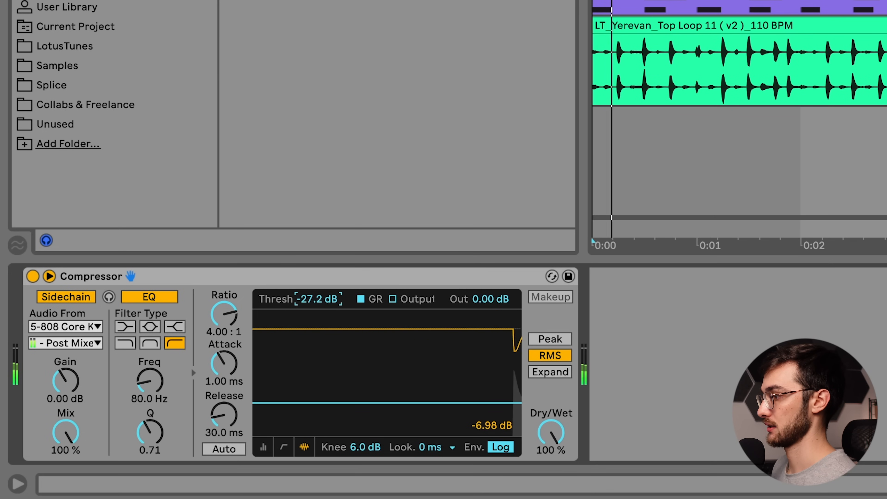
pyautogui.moveTo(317, 299)
pyautogui.mouseDown()
pyautogui.moveTo(317, 316)
pyautogui.moveTo(317, 307)
pyautogui.mouseUp()
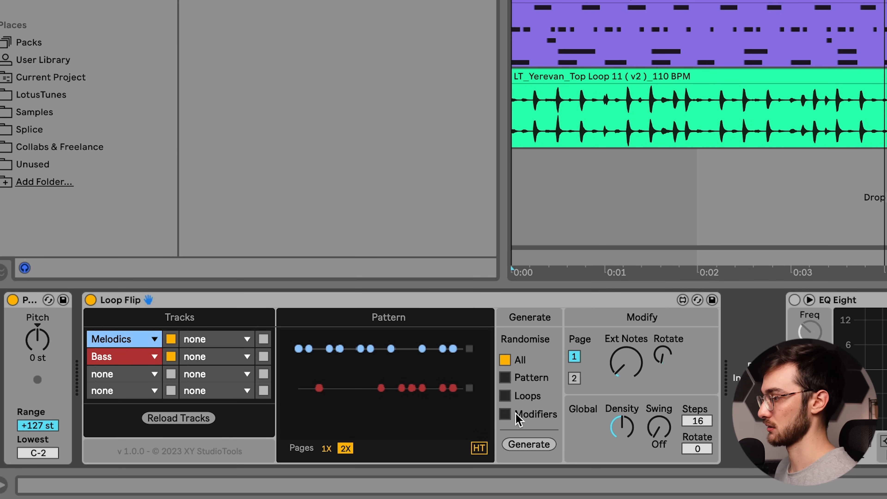
# Enable HT in Loop Flip, generate a new fully randomised pattern for Melodics and Bass, and audition it.
pyautogui.click(479, 449)
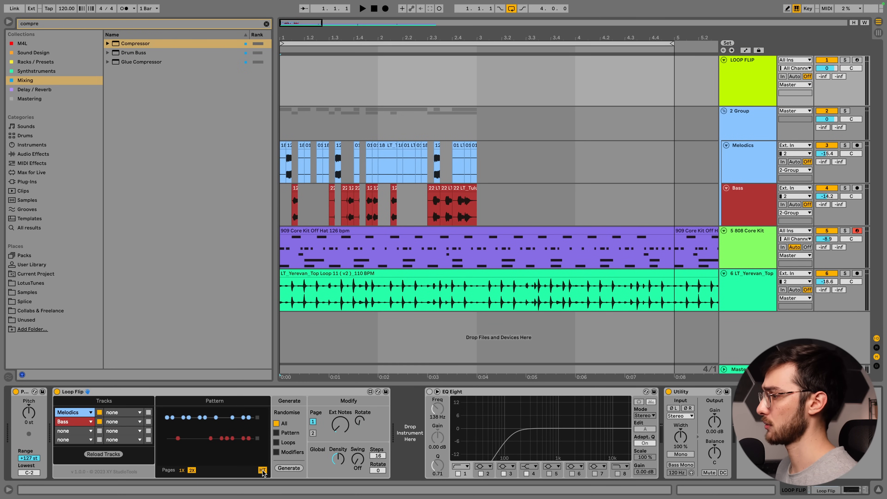
pyautogui.click(291, 468)
pyautogui.press('space')
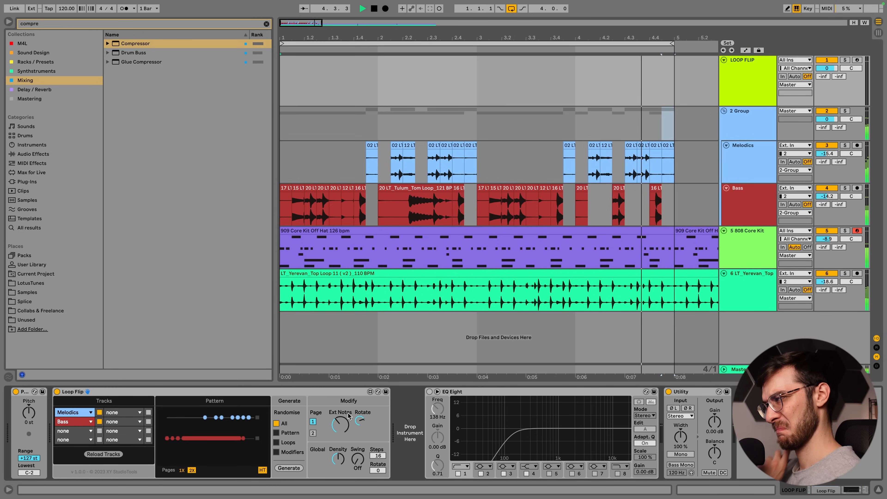
pyautogui.press('space')
# Move the loop range to bars 5–9, generate a new Loop Flip pattern there, and play it from bar 5.
pyautogui.moveTo(372, 40); pyautogui.dragTo(372, 34)
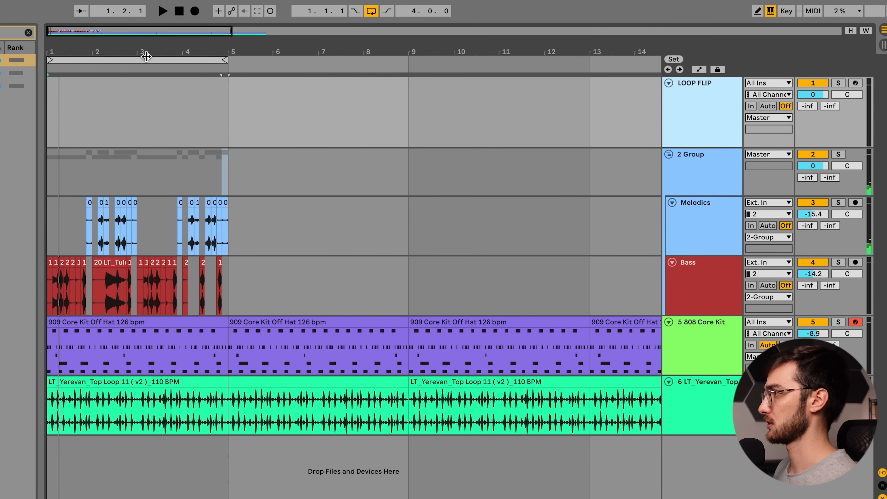
pyautogui.moveTo(146, 56); pyautogui.dragTo(364, 87)
pyautogui.click(656, 132)
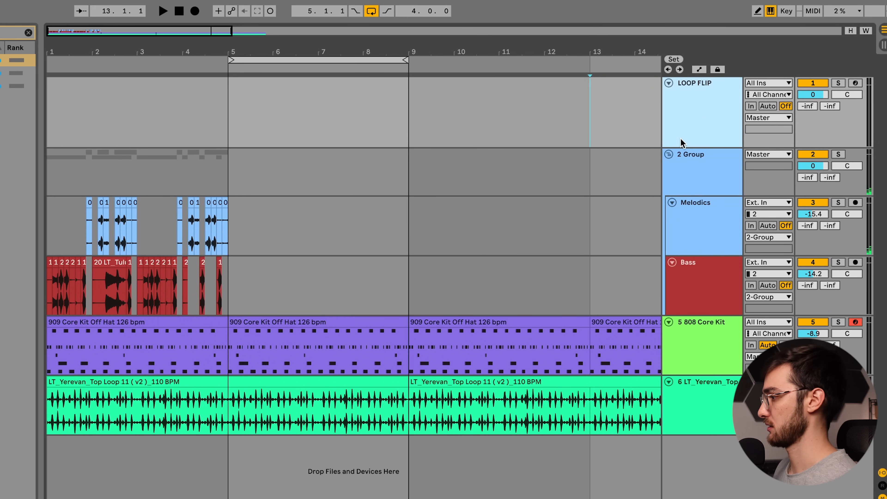
pyautogui.click(227, 175)
pyautogui.press('space')
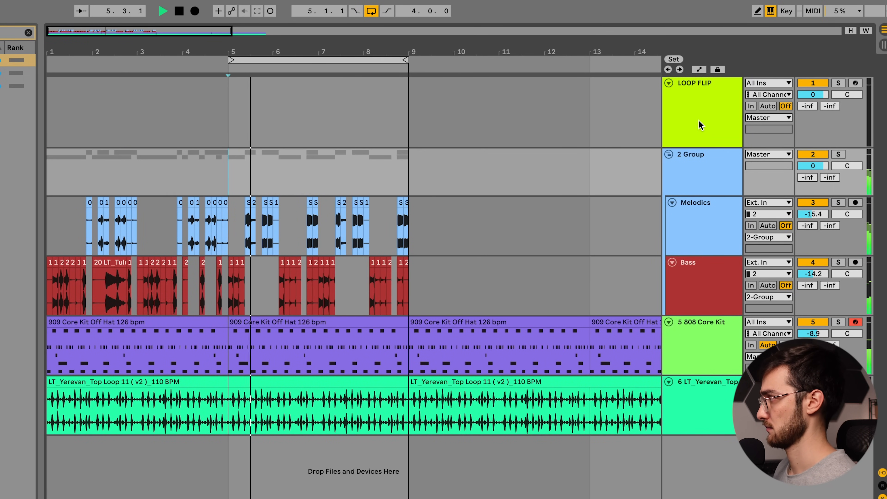
# Generate a Loop Flip pattern for bars 9–13 with a higher Ext Notes amount and play it from bar 9.
pyautogui.moveTo(365, 51); pyautogui.dragTo(293, 43)
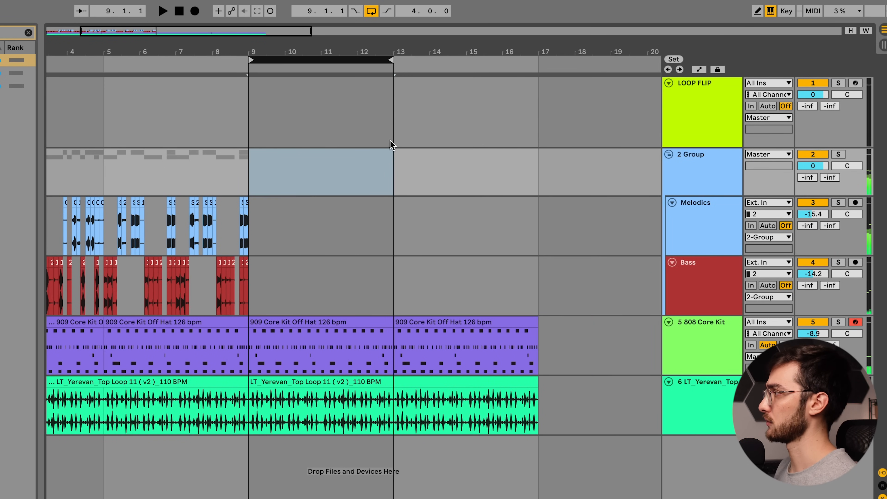
pyautogui.click(715, 117)
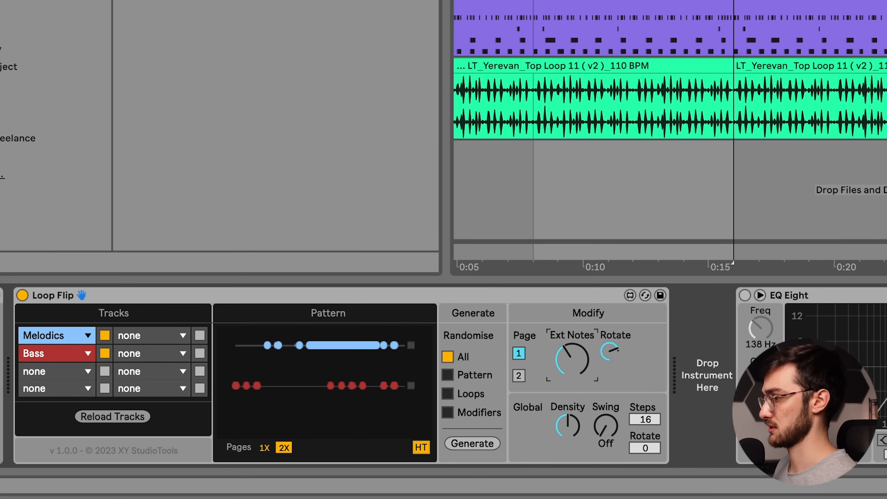
pyautogui.moveTo(572, 359); pyautogui.dragTo(572, 320)
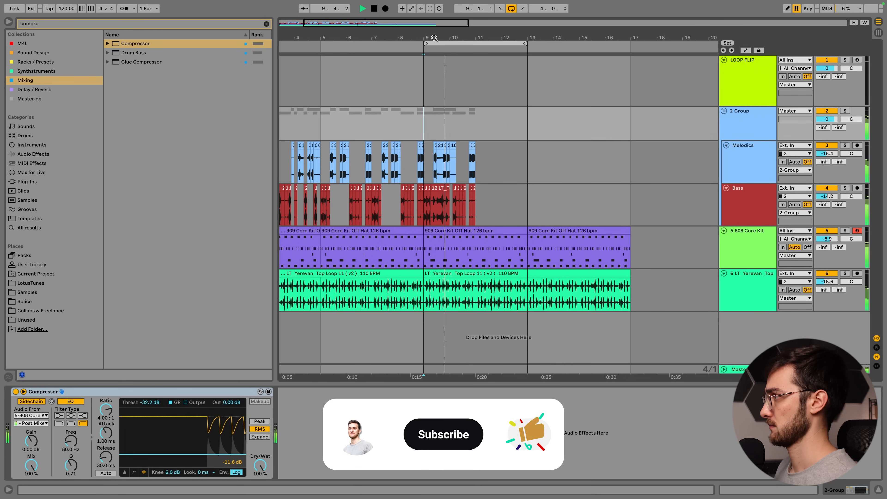
pyautogui.moveTo(434, 37); pyautogui.dragTo(444, 79)
pyautogui.press('space')
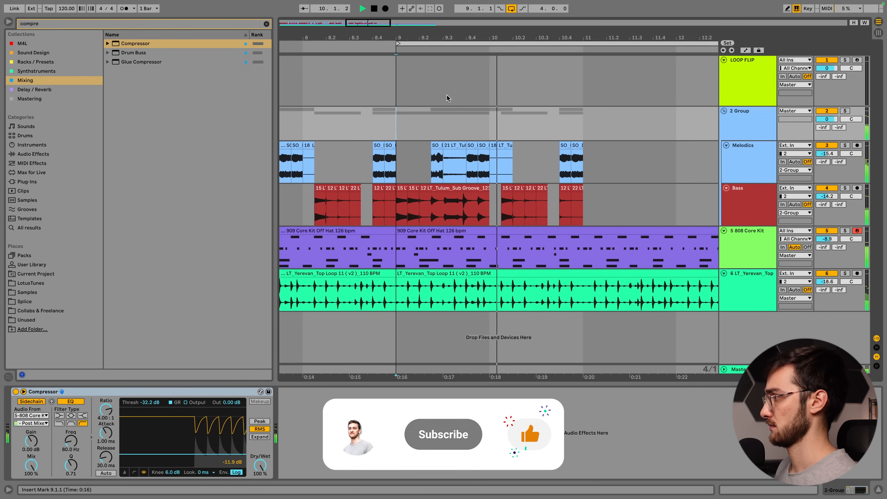
pyautogui.click(455, 195)
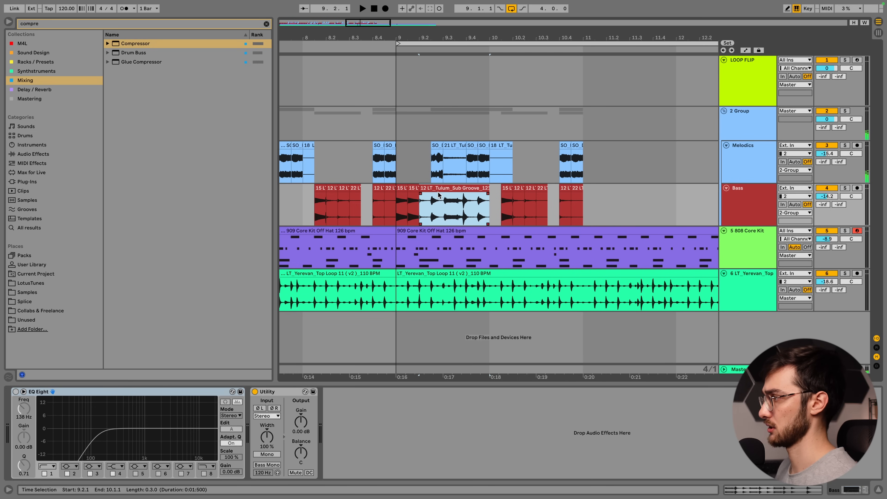
# Raise Loop Flip's global Density, regenerate the pattern in bars 9–13, and audition it from bar 9.
pyautogui.click(742, 85)
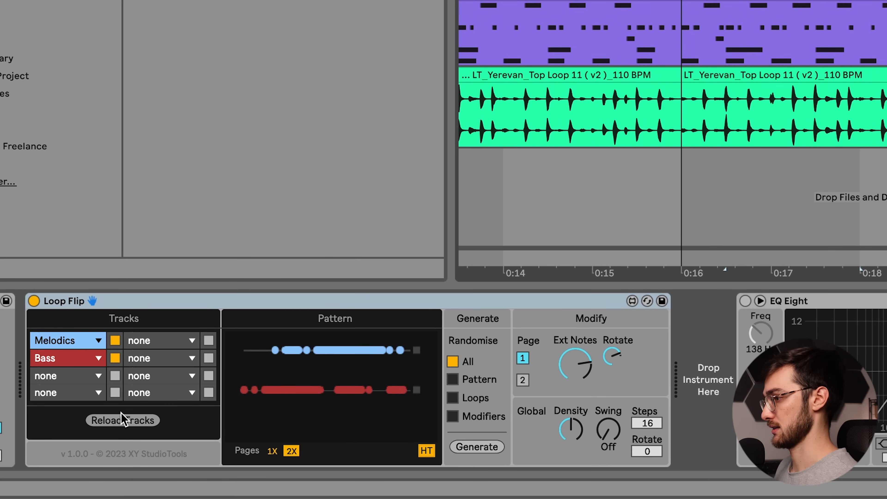
pyautogui.moveTo(573, 438); pyautogui.dragTo(573, 425)
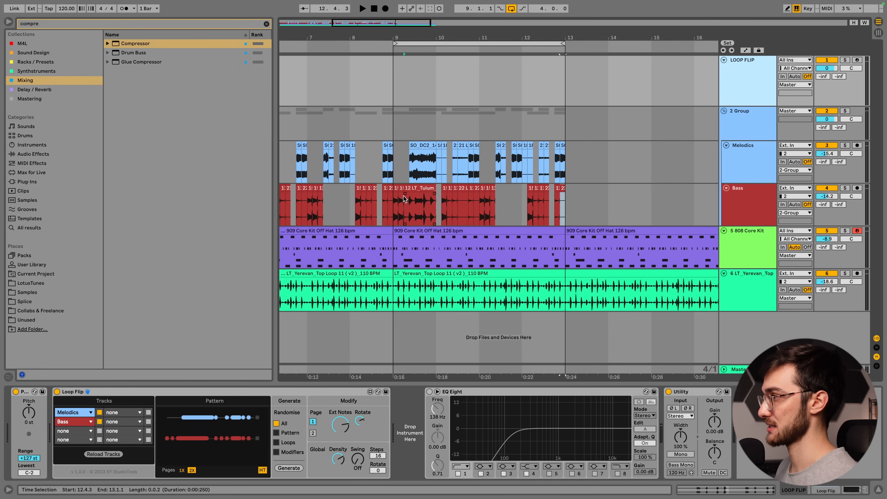
pyautogui.click(395, 199)
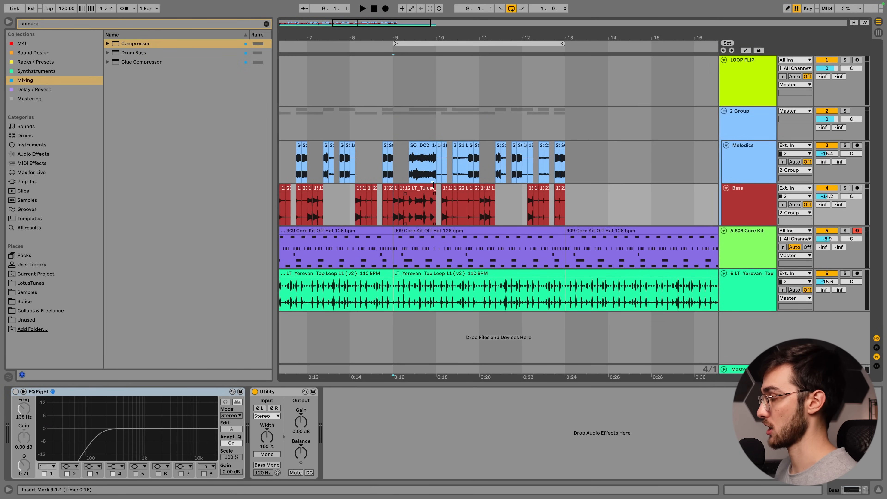
pyautogui.press('space')
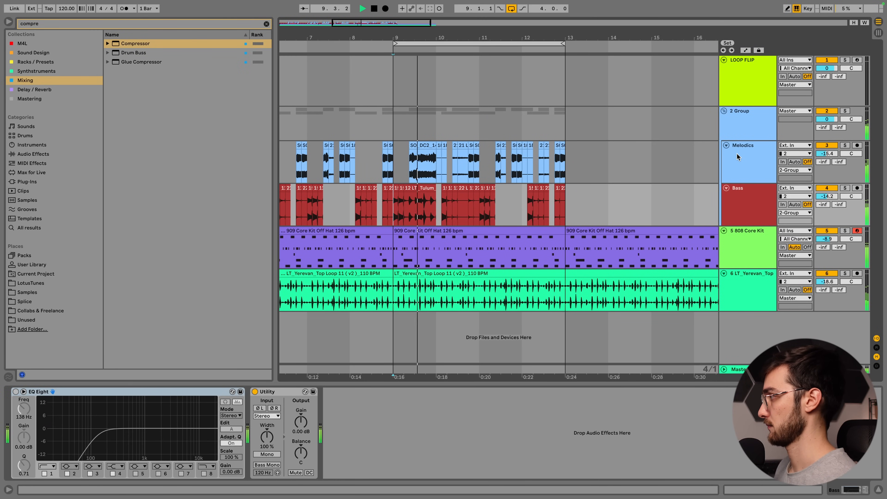
pyautogui.click(755, 96)
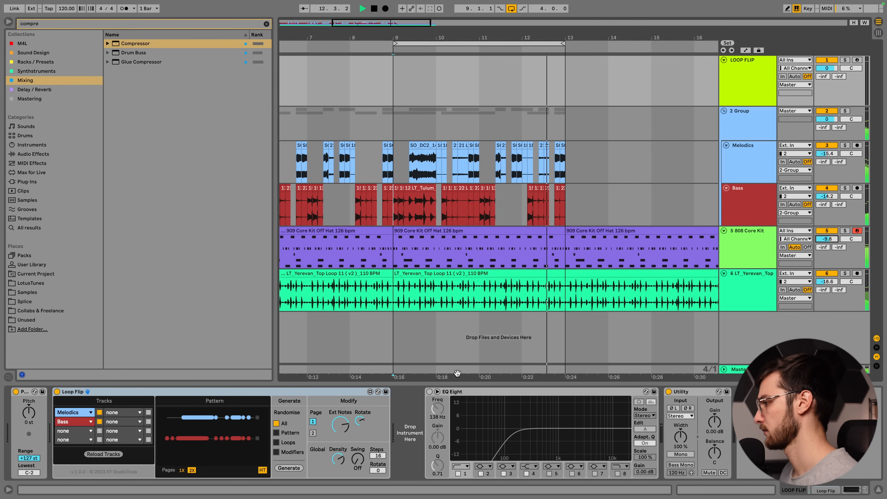
pyautogui.press('space')
# Move the loop range to bars 13–17 and generate a new Loop Flip pattern there with page 2 selected.
pyautogui.moveTo(512, 38); pyautogui.dragTo(541, 61)
pyautogui.moveTo(492, 37); pyautogui.dragTo(413, 36)
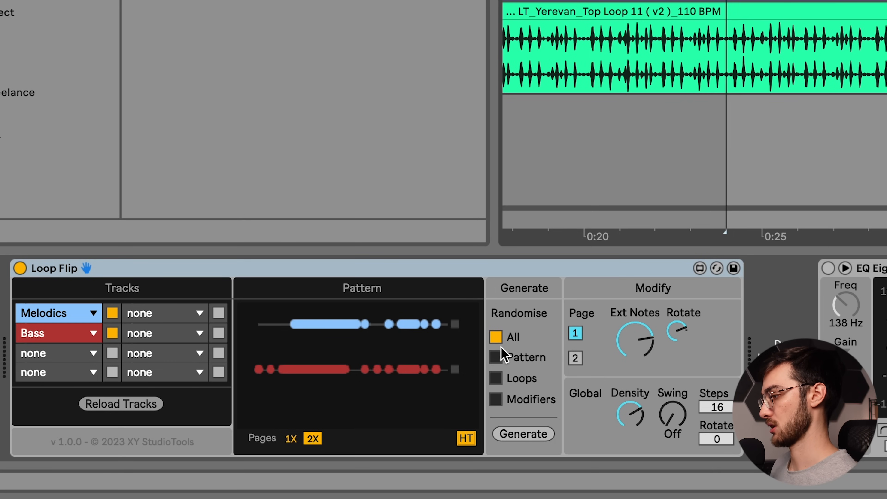
pyautogui.click(277, 432)
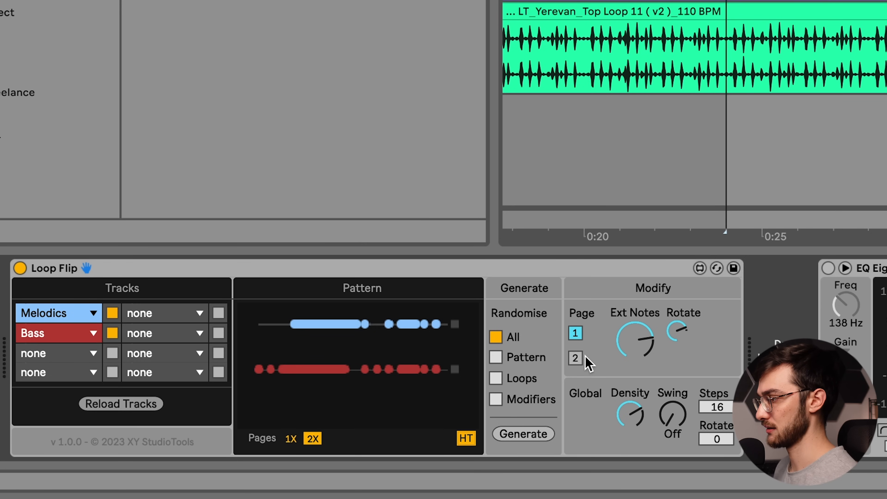
pyautogui.click(576, 359)
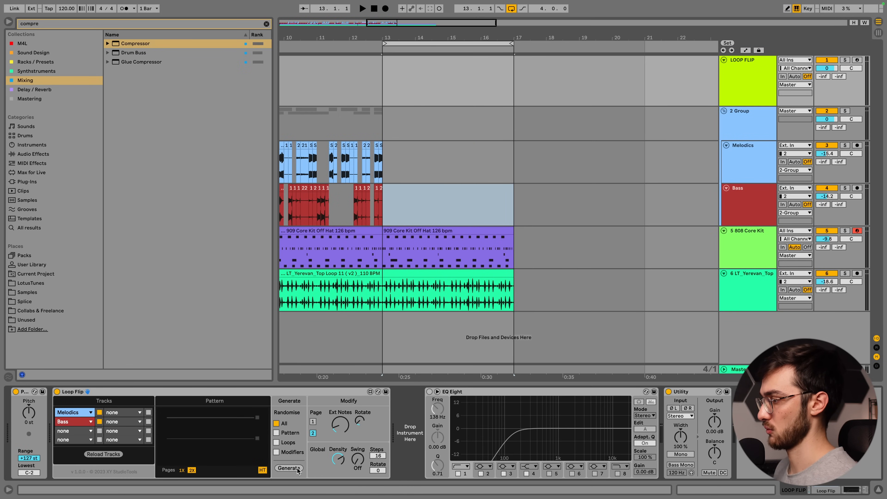
pyautogui.click(289, 468)
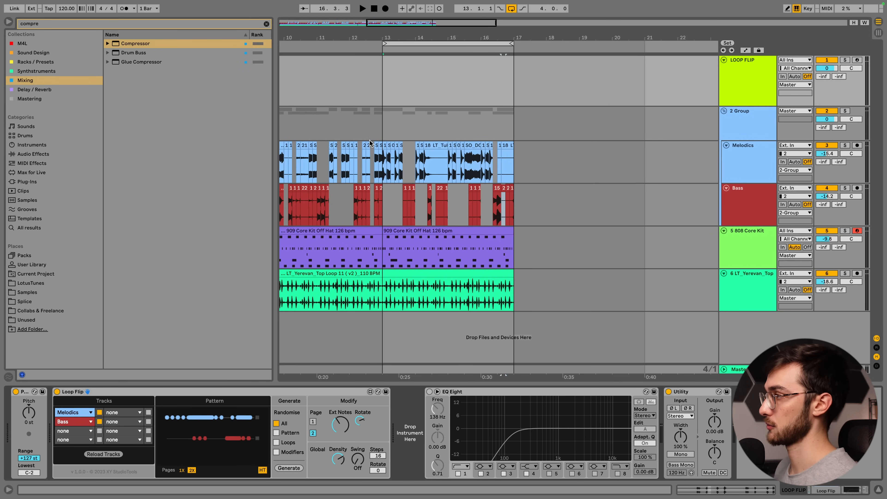
# Play the newly generated Melodics and Bass pattern from bar 13.
pyautogui.click(384, 113)
pyautogui.click(386, 113)
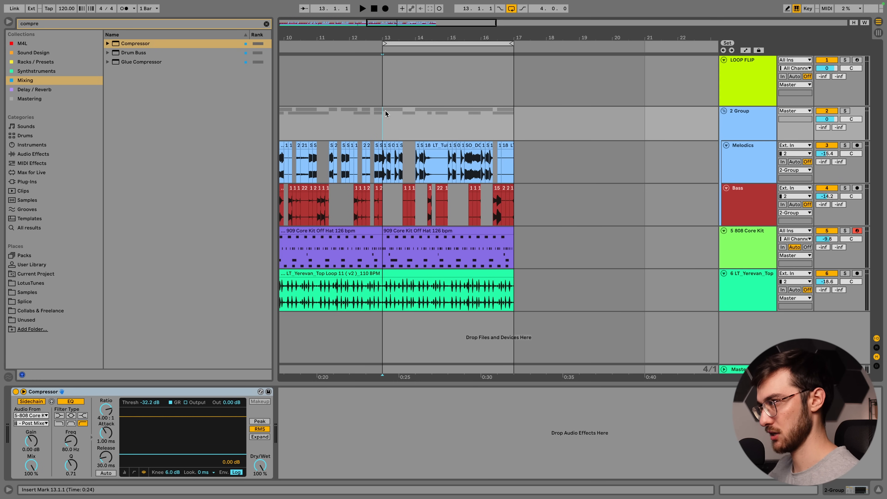
pyautogui.click(733, 81)
pyautogui.press('space')
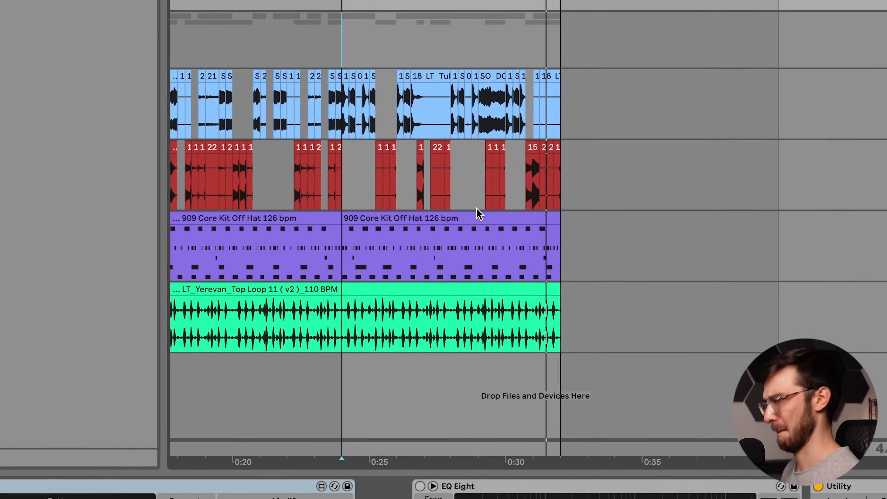
pyautogui.press('space')
# Duplicate the 909 Core Kit Off Hat and Yerevan Top Loop clips from bars 13–17 into bars 17–21.
pyautogui.click(371, 218)
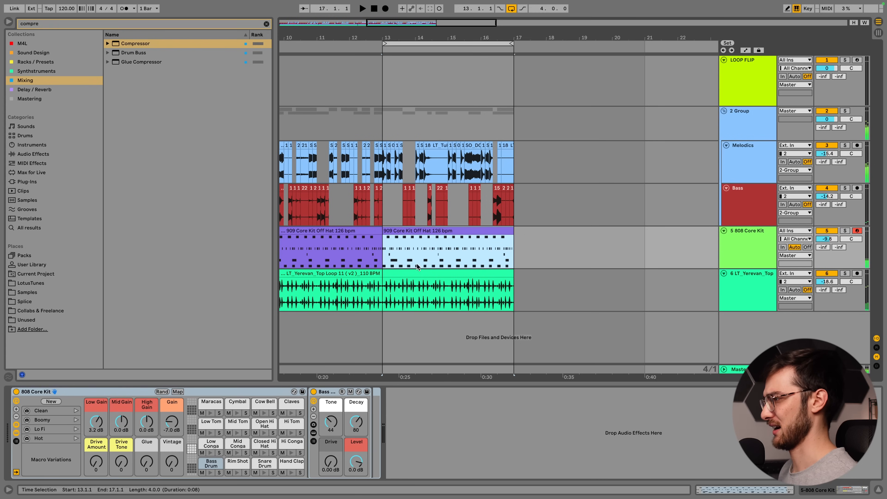
pyautogui.keyDown('shift'); pyautogui.click(424, 292); pyautogui.keyUp('shift')
pyautogui.moveTo(432, 282); pyautogui.dragTo(544, 239)
pyautogui.press('super+d')
# Move the loop range to bars 17–21, generate a new Loop Flip pattern there, and audition it.
pyautogui.click(529, 206)
pyautogui.click(497, 44)
pyautogui.moveTo(525, 44); pyautogui.dragTo(723, 80)
pyautogui.click(503, 120)
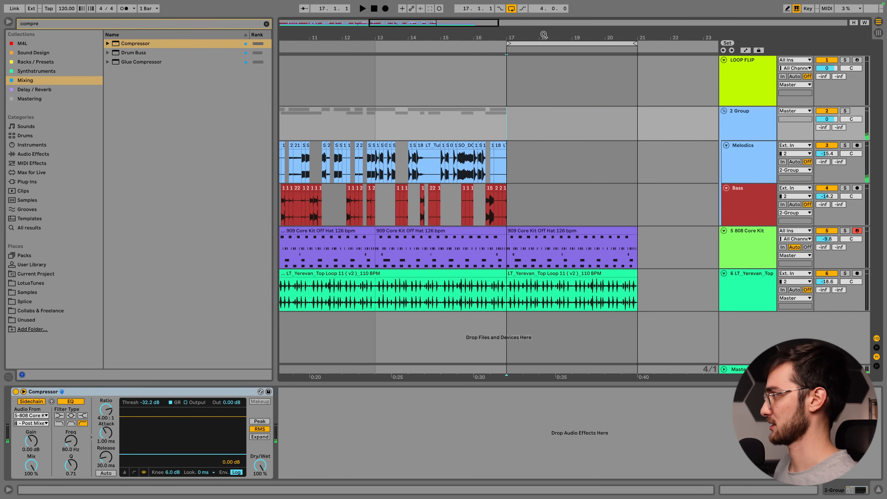
pyautogui.moveTo(544, 35); pyautogui.dragTo(420, 34)
pyautogui.click(753, 89)
pyautogui.press('space')
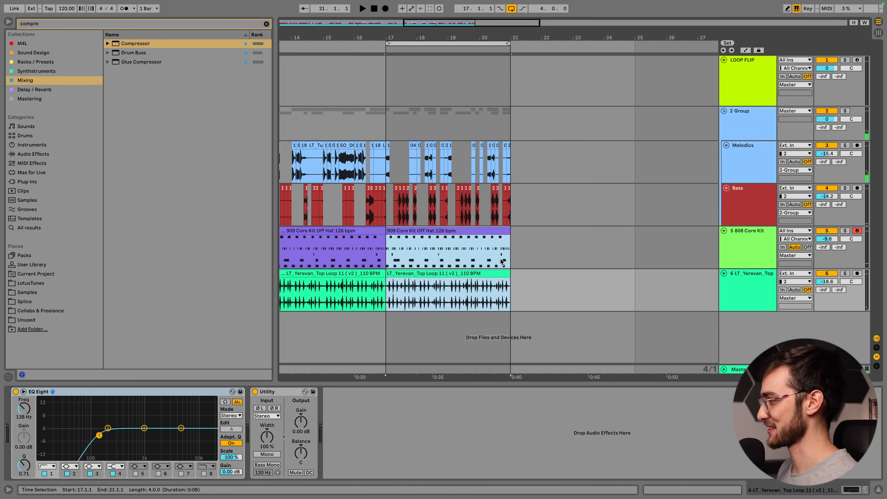
# Duplicate the Off Hat and Yerevan Top Loop clips into bars 21–25 and audition a new Loop Flip pattern over that range.
pyautogui.press('super+d')
pyautogui.click(523, 231)
pyautogui.click(529, 46)
pyautogui.moveTo(502, 38); pyautogui.dragTo(478, 37)
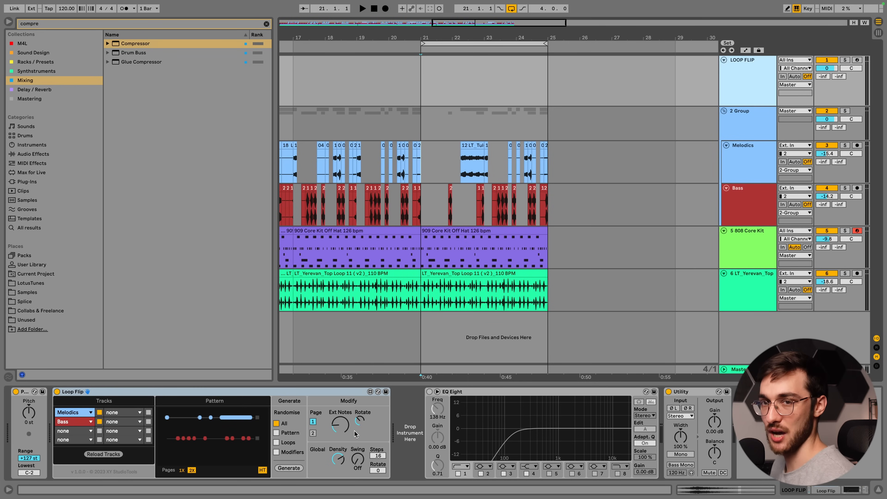
pyautogui.press('space')
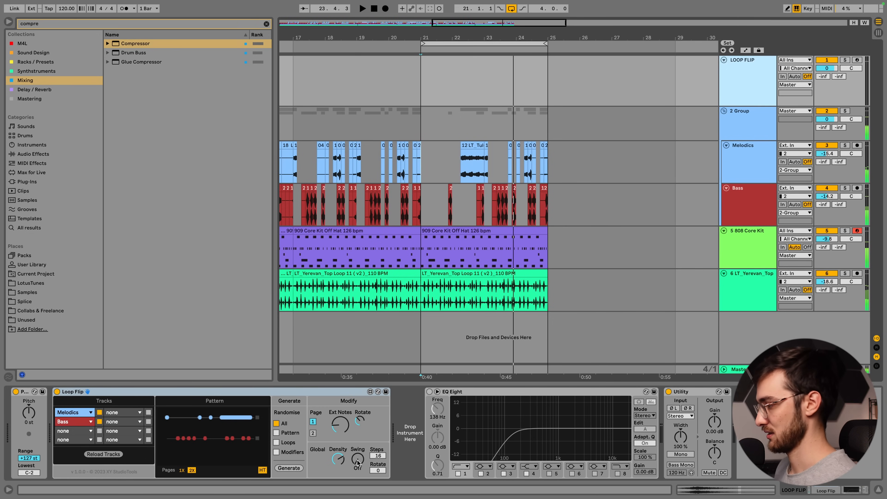
# Try adding a small amount of global swing to the Loop Flip pattern in bars 21–25.
pyautogui.moveTo(357, 462); pyautogui.dragTo(359, 445)
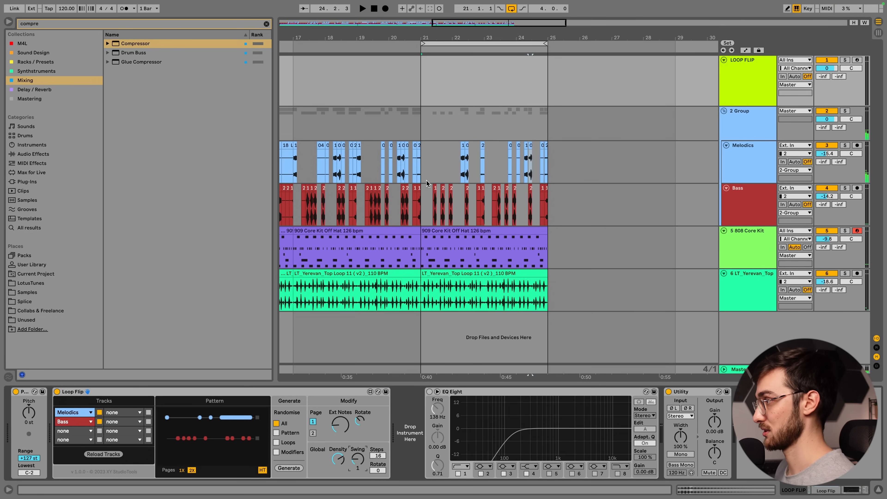
pyautogui.click(430, 191)
pyautogui.click(749, 88)
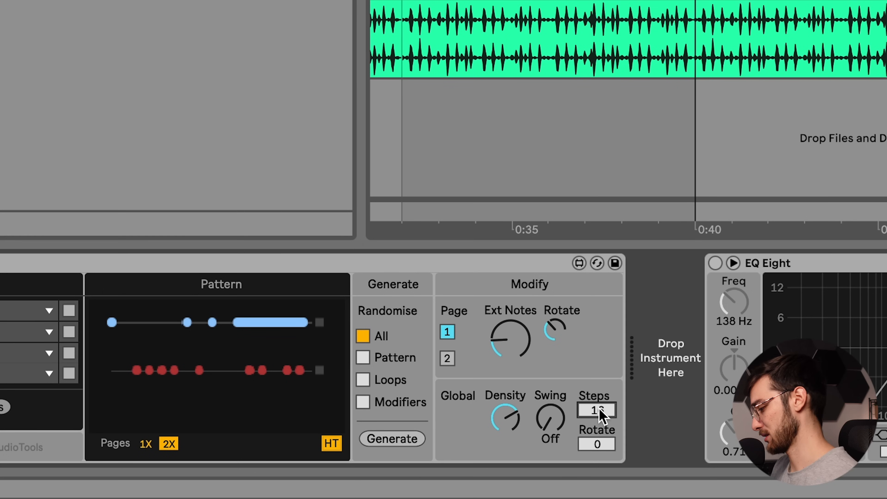
# Set Loop Flip's global steps to 7 and extend the loop range to bar 23 on a fixed 1 Bar grid.
pyautogui.moveTo(601, 413); pyautogui.dragTo(601, 433)
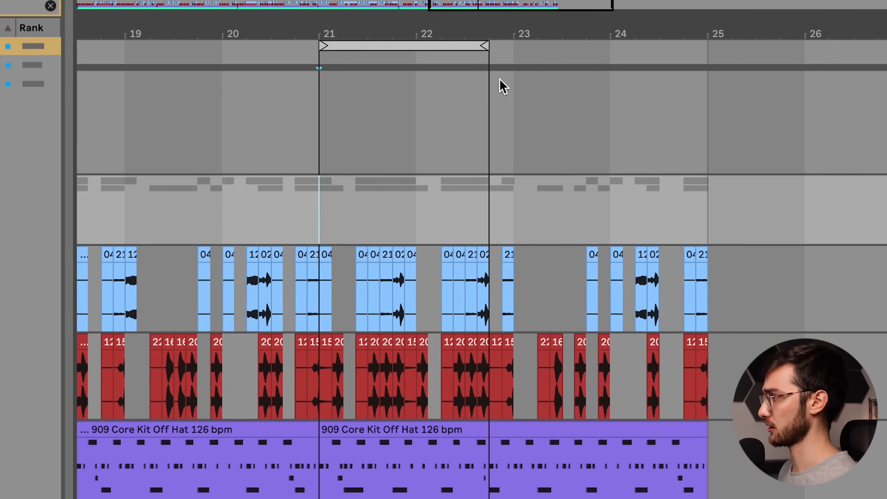
pyautogui.rightClick(453, 218)
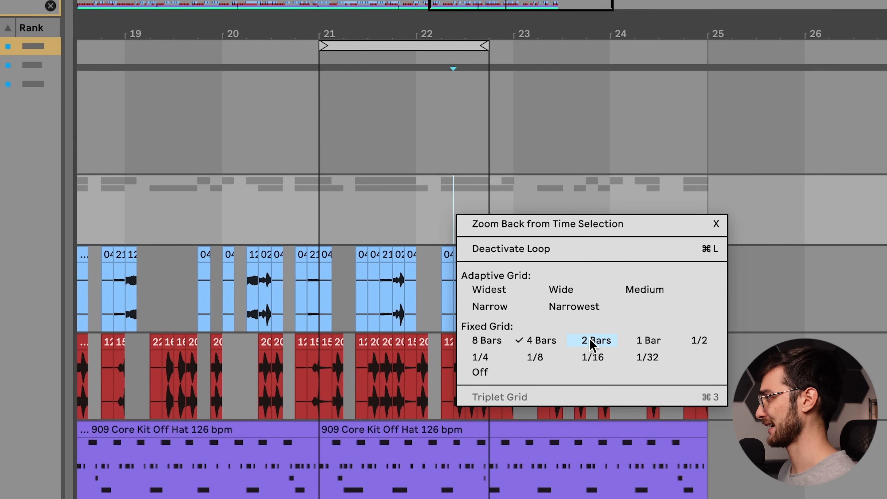
pyautogui.click(643, 341)
pyautogui.moveTo(483, 45); pyautogui.dragTo(504, 46)
# Play the seven-step Melodics and Bass pattern from bar 21 within the two-bar loop.
pyautogui.click(317, 229)
pyautogui.click(883, 122)
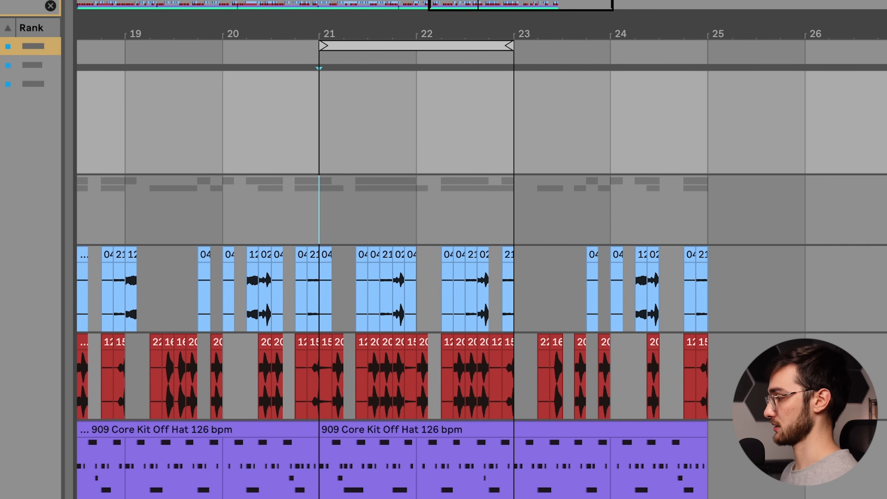
pyautogui.click(322, 209)
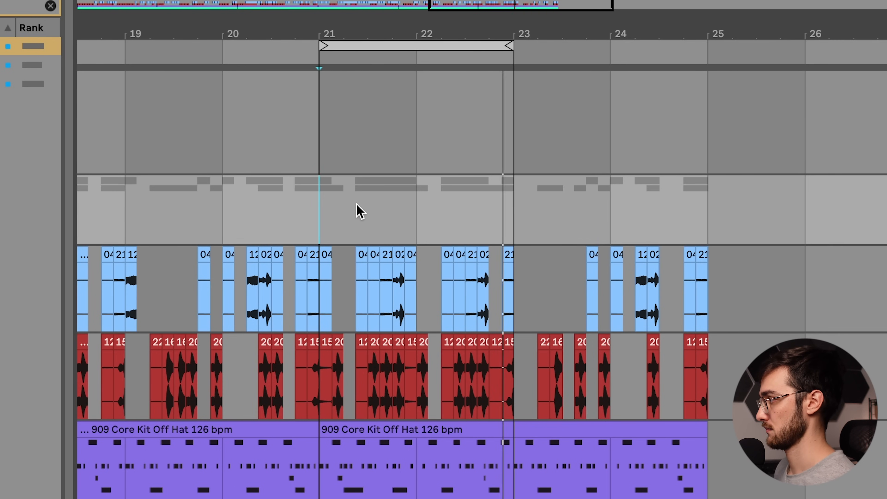
pyautogui.moveTo(411, 26); pyautogui.dragTo(321, 28)
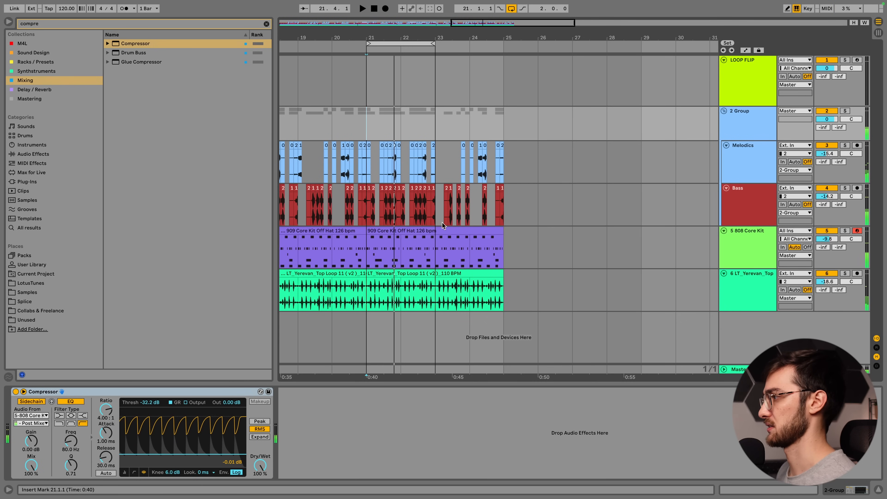
pyautogui.press('space')
# Duplicate the Off Hat and Yerevan Top Loop clips into bars 25–29 and move the loop range to bars 25–27.
pyautogui.moveTo(371, 249); pyautogui.dragTo(501, 281)
pyautogui.press('super+d')
pyautogui.moveTo(400, 42); pyautogui.dragTo(555, 69)
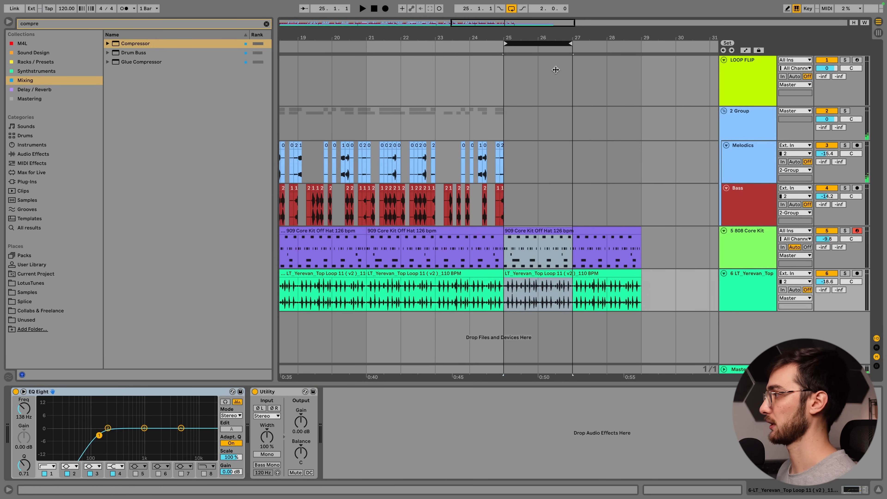
# Generate a new seven-step Loop Flip pattern from bar 25 and audition it with the drums.
pyautogui.hscroll(5, 547, 42)
pyautogui.click(757, 82)
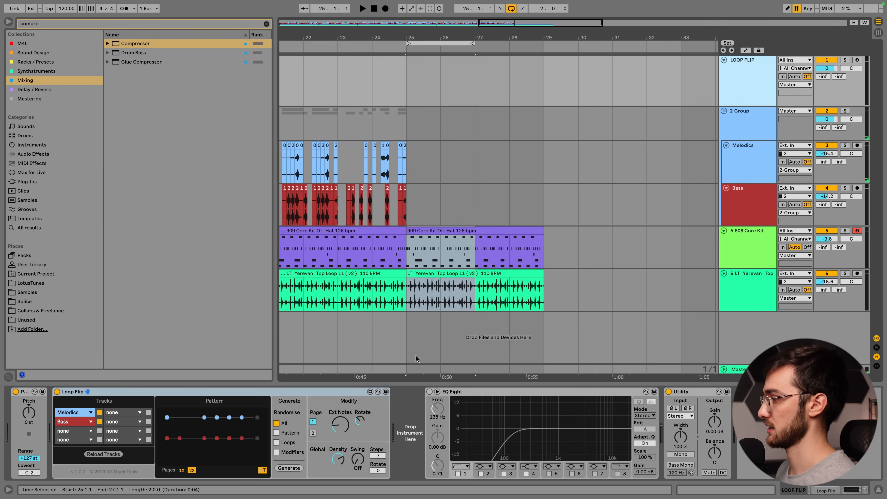
pyautogui.click(290, 467)
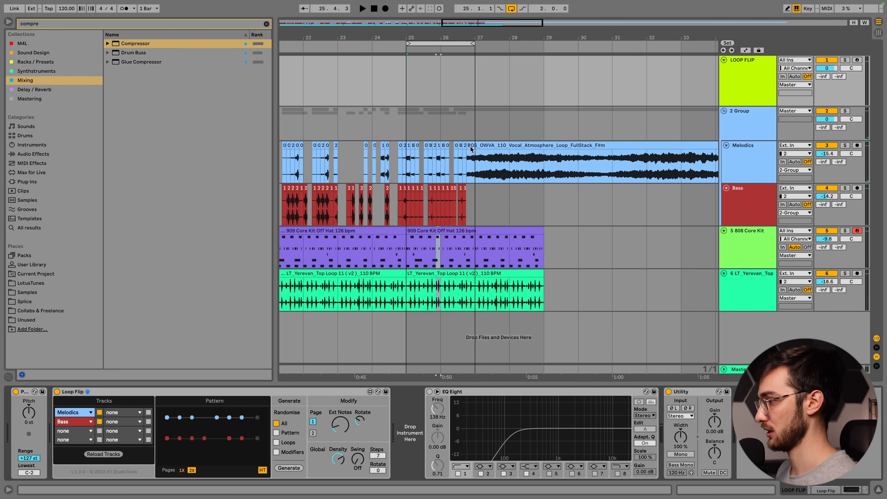
pyautogui.press('space')
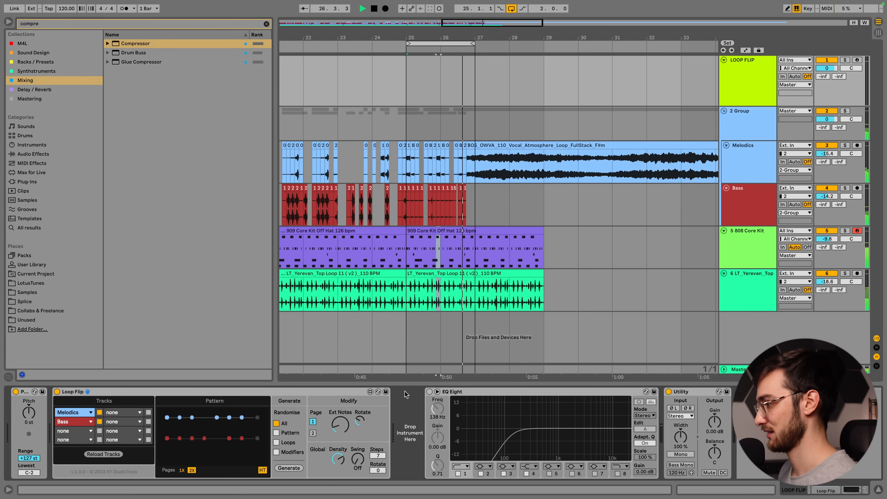
pyautogui.moveTo(434, 37)
pyautogui.mouseDown()
pyautogui.moveTo(434, 52)
pyautogui.moveTo(435, 33)
pyautogui.mouseUp()
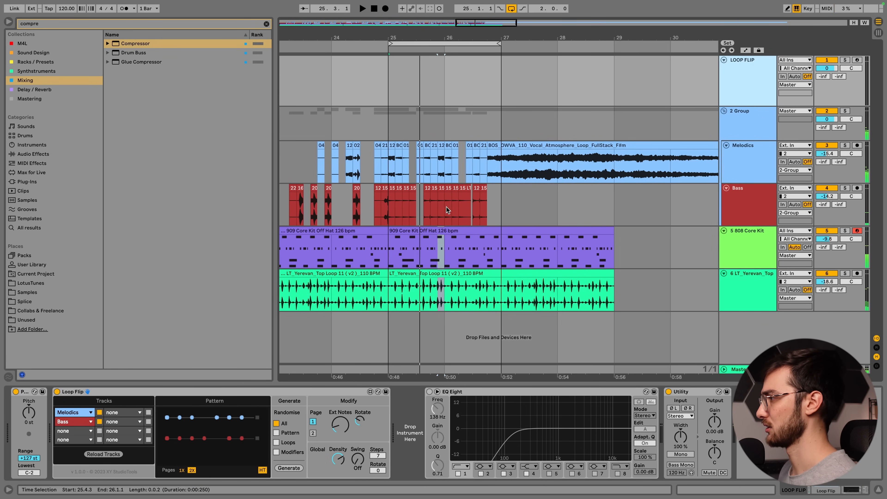
# Solo the Bass track with its lane enlarged and listen to its clips from bar 25.
pyautogui.click(403, 190)
pyautogui.press('space')
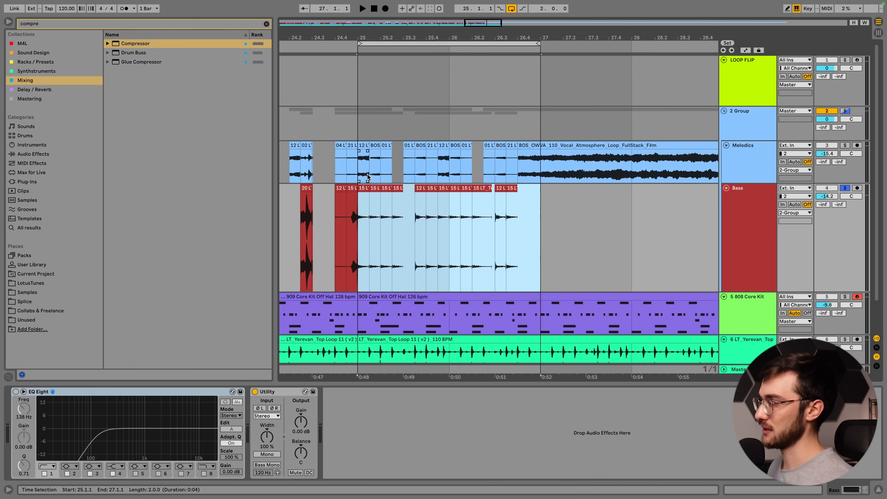
pyautogui.moveTo(368, 37); pyautogui.dragTo(368, 80)
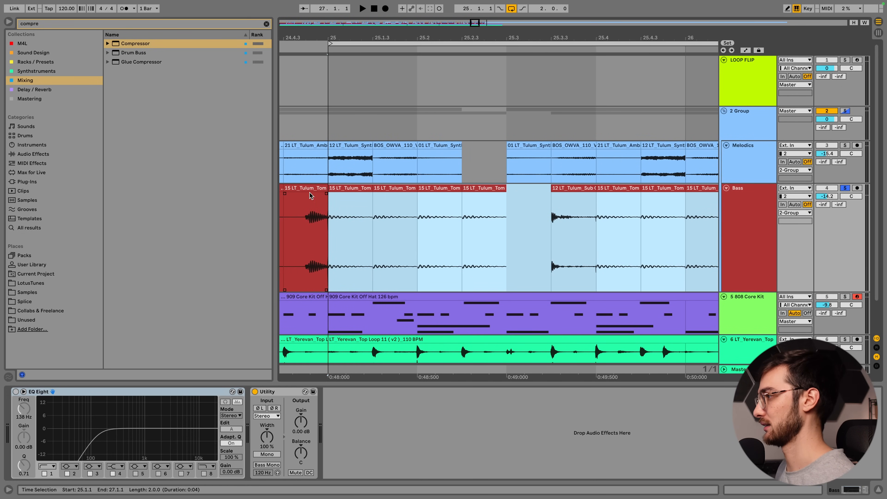
pyautogui.click(350, 224)
pyautogui.press('space')
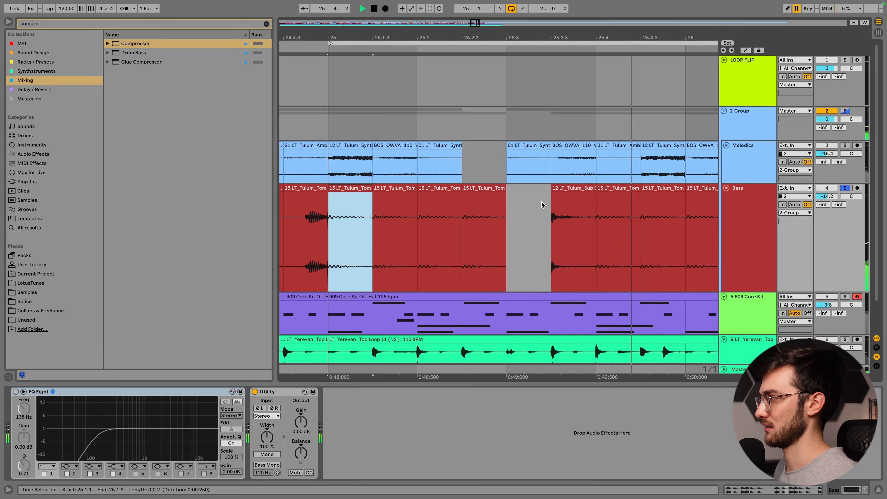
pyautogui.press('space')
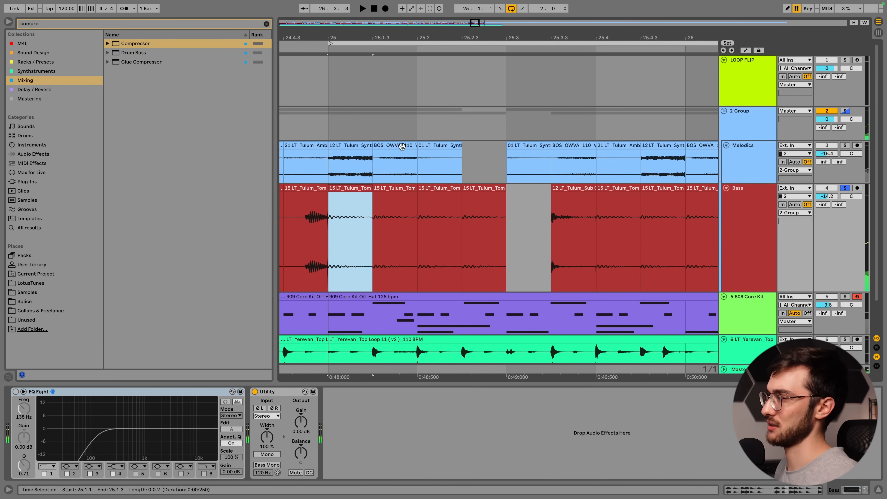
# Examine and audition the Tom Loop and Sub Groove clips on the Bass track between bars 25 and 27.
pyautogui.moveTo(405, 28); pyautogui.dragTo(401, 22)
pyautogui.moveTo(561, 33); pyautogui.dragTo(477, 19)
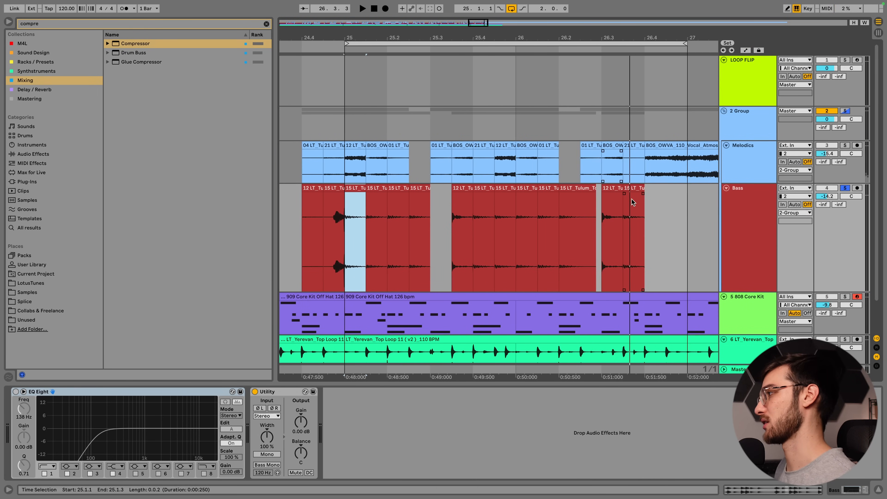
pyautogui.keyDown('shift'); pyautogui.click(631, 189); pyautogui.keyUp('shift')
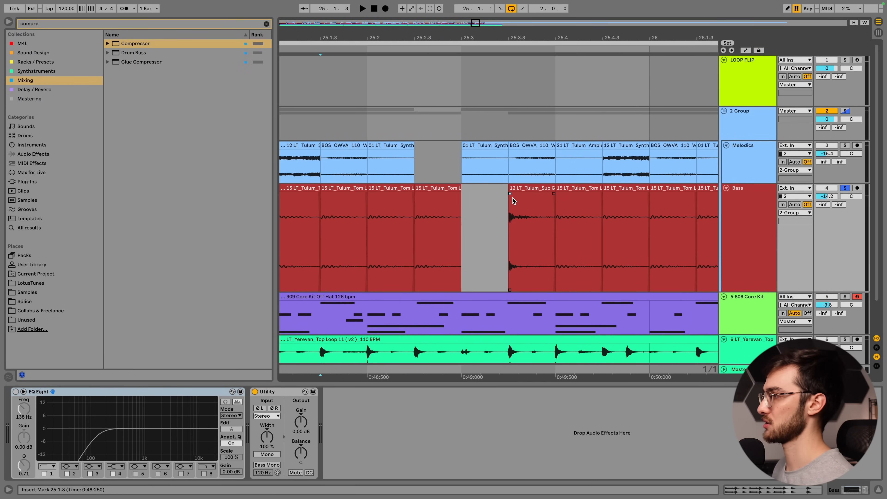
pyautogui.click(518, 188)
pyautogui.moveTo(530, 39); pyautogui.dragTo(461, 21)
pyautogui.press('space')
pyautogui.press('space')
# Select the Bass clips from 25.1.3 to 26.1.3 and slip the audio inside them without moving the clips.
pyautogui.moveTo(655, 210); pyautogui.dragTo(367, 211)
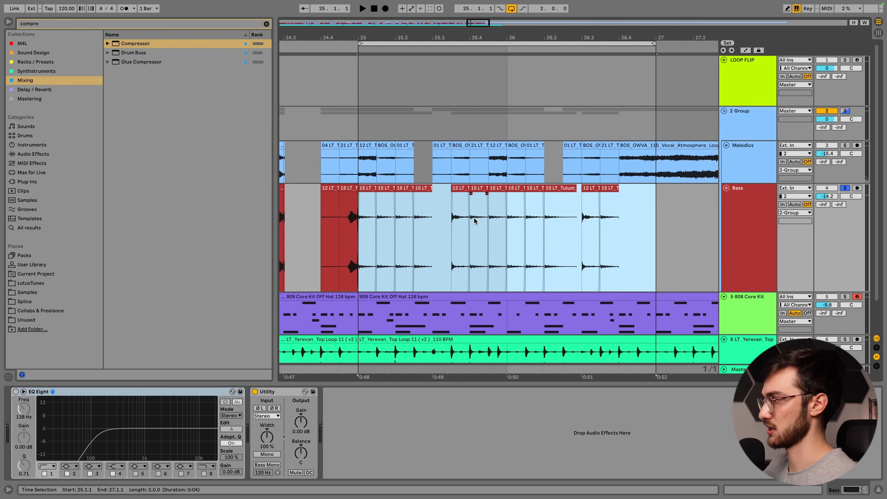
pyautogui.moveTo(391, 226); pyautogui.dragTo(412, 209)
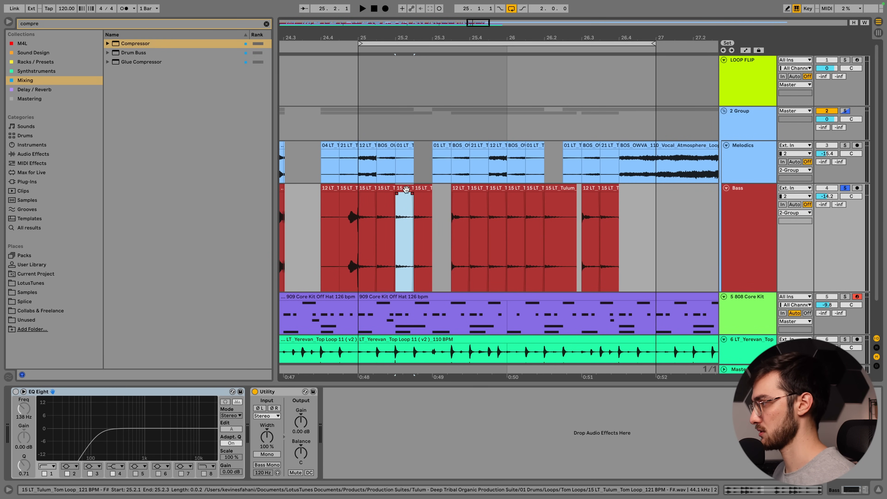
pyautogui.click(456, 188)
pyautogui.keyDown('shift'); pyautogui.click(409, 188); pyautogui.keyUp('shift')
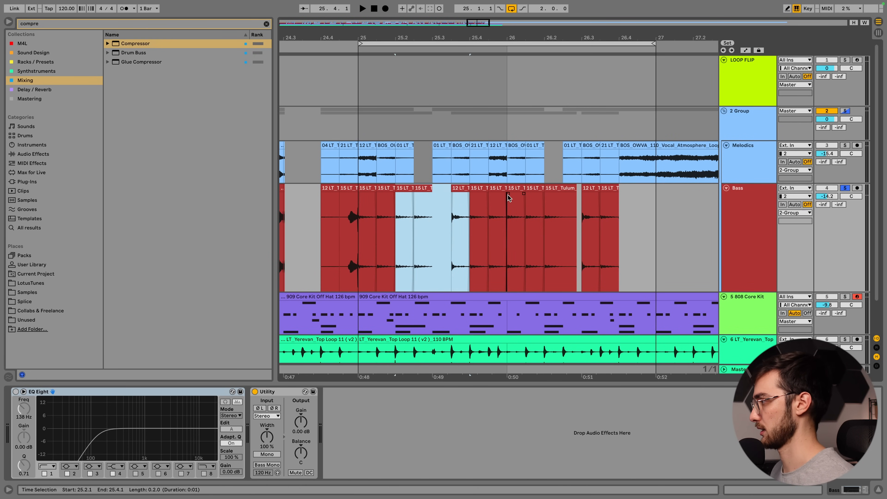
pyautogui.keyDown('shift'); pyautogui.click(515, 187); pyautogui.keyUp('shift')
pyautogui.moveTo(499, 223); pyautogui.dragTo(481, 236)
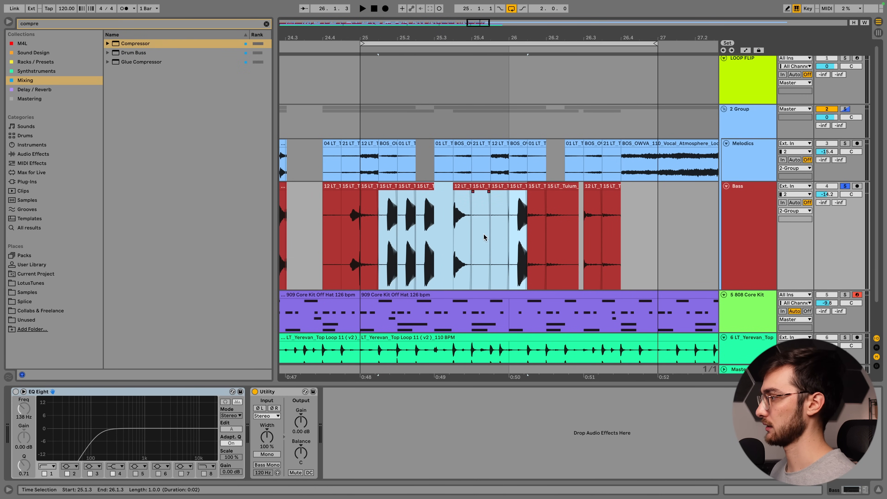
# Switch to a fixed 1/16 grid, slip the audio inside the Bass clips again, and audition the result from bar 25.
pyautogui.click(643, 224)
pyautogui.rightClick(644, 226)
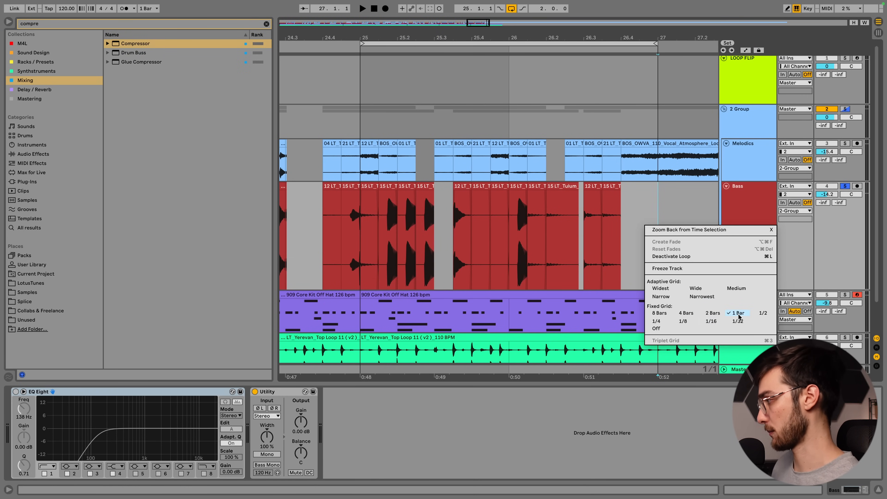
pyautogui.click(710, 321)
pyautogui.moveTo(544, 195); pyautogui.dragTo(337, 215)
pyautogui.click(370, 185)
pyautogui.press('space')
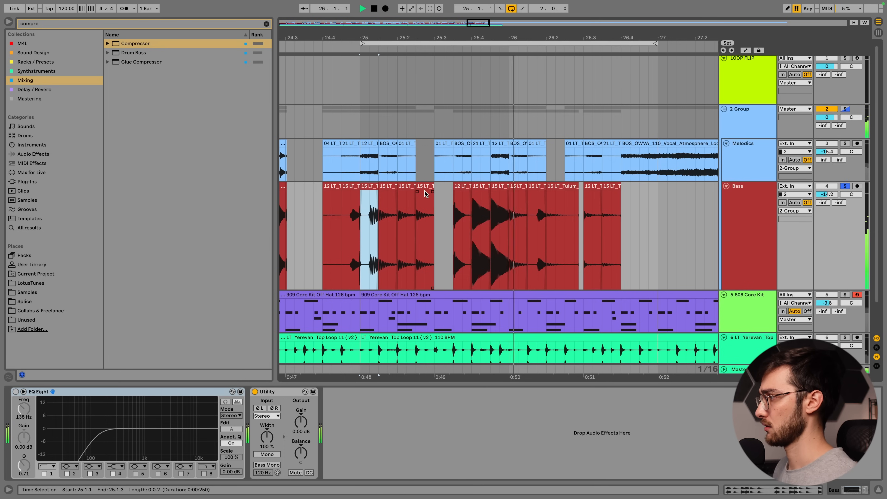
pyautogui.press('space')
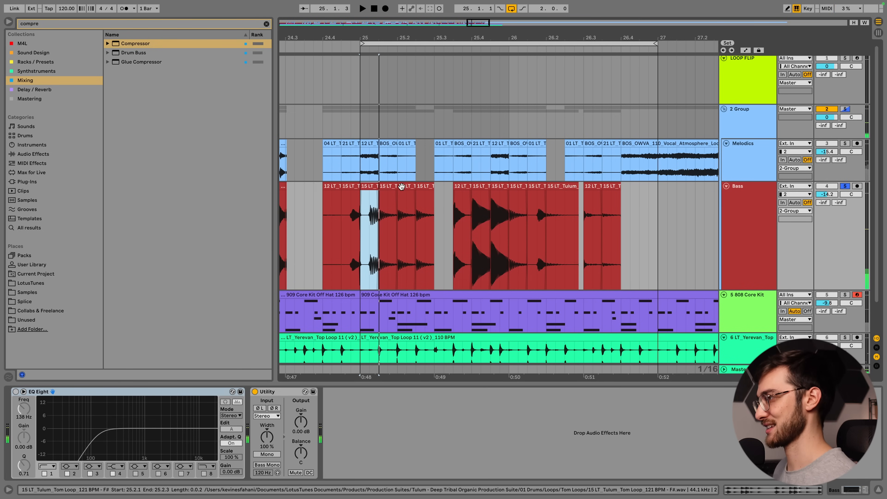
# Add a short crossfade on the Bass track between the Sub Groove clip and the Tom Loop clip at 25.4.
pyautogui.click(401, 187)
pyautogui.click(483, 188)
pyautogui.click(463, 187)
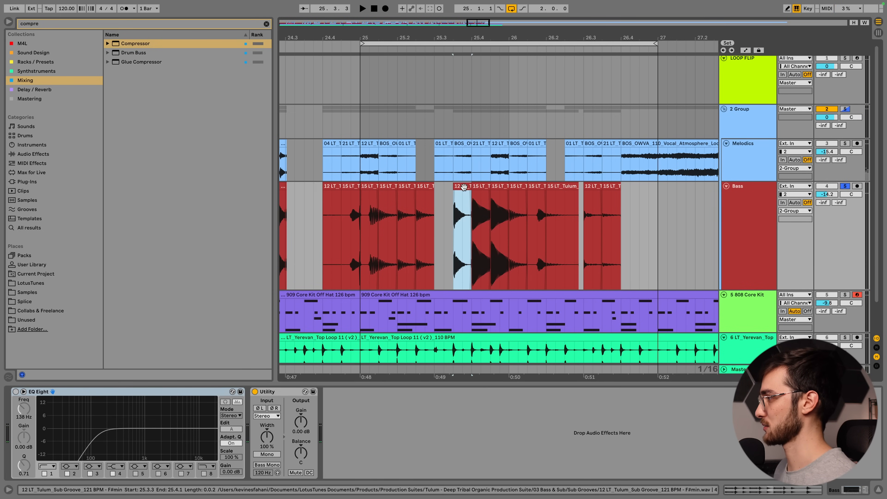
pyautogui.moveTo(490, 38); pyautogui.dragTo(489, 101)
pyautogui.click(411, 187)
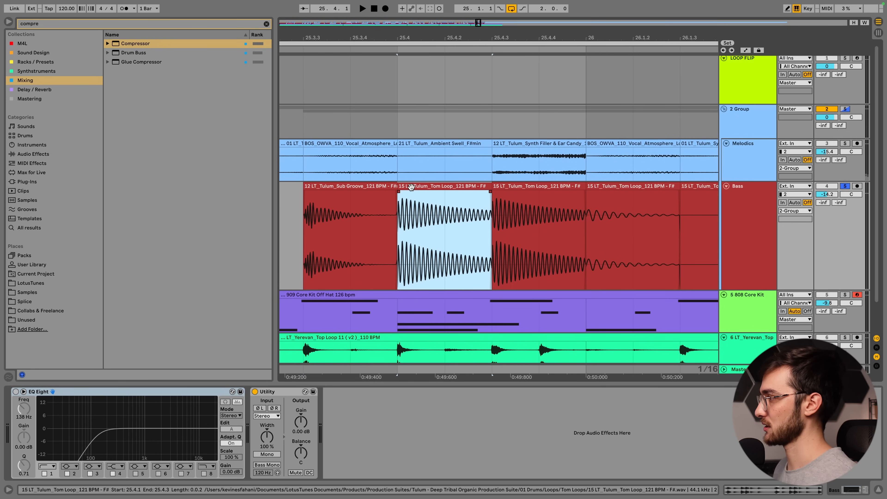
pyautogui.moveTo(397, 192); pyautogui.dragTo(383, 192)
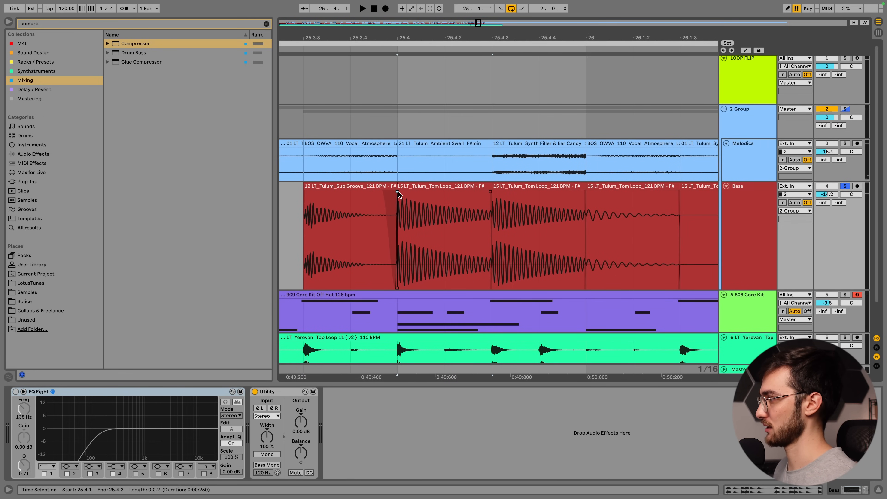
pyautogui.click(401, 188)
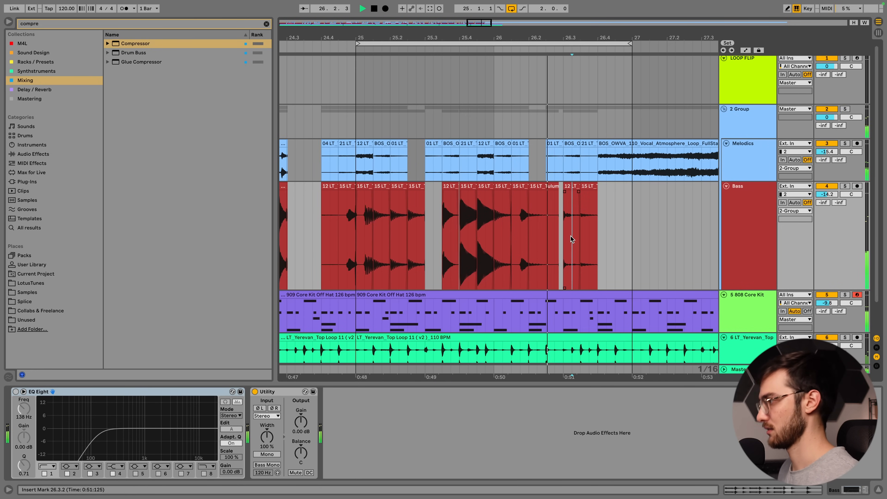
# Play the loop with the Bass track unsoloed and reduce the height of the Bass lane.
pyautogui.scroll(-2, 630, 244)
pyautogui.scroll(2, 630, 244)
pyautogui.click(754, 241)
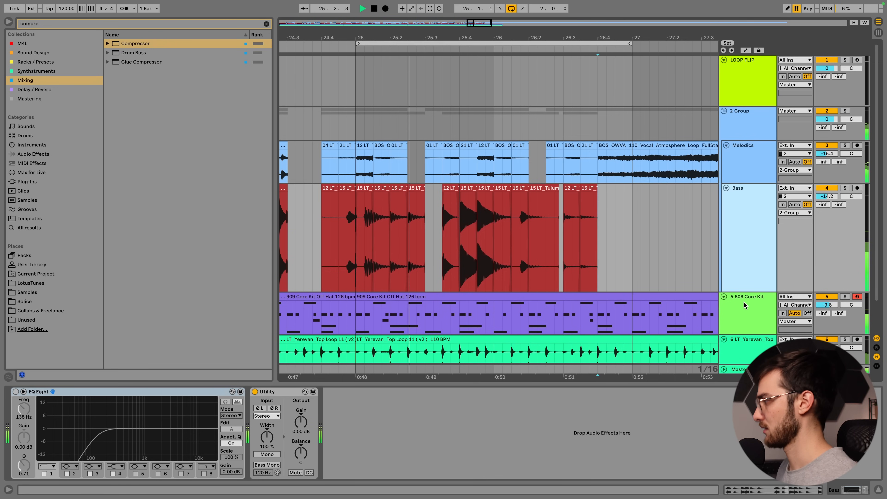
pyautogui.moveTo(745, 291); pyautogui.dragTo(743, 209)
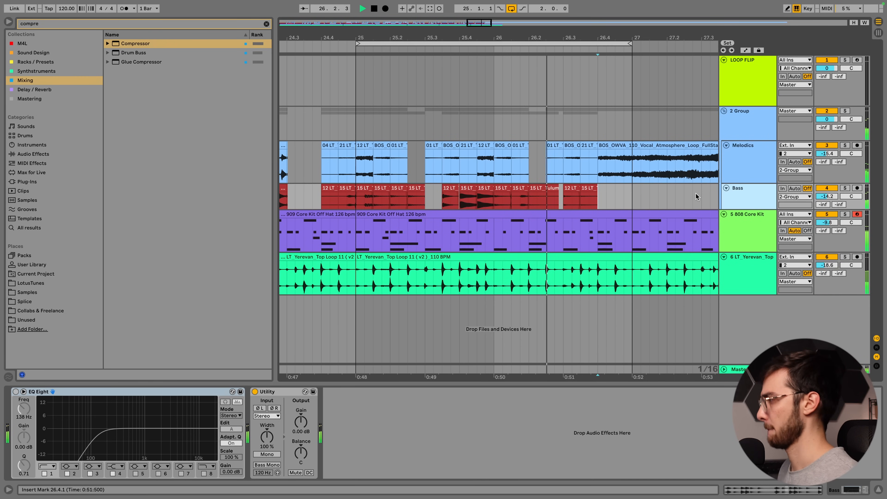
pyautogui.press('space')
# Select the Melodics and Bass clips in bars 25–27 and check their shared warp and pitch settings.
pyautogui.moveTo(356, 166); pyautogui.dragTo(359, 141)
pyautogui.hotkey('shift', 'Tab')
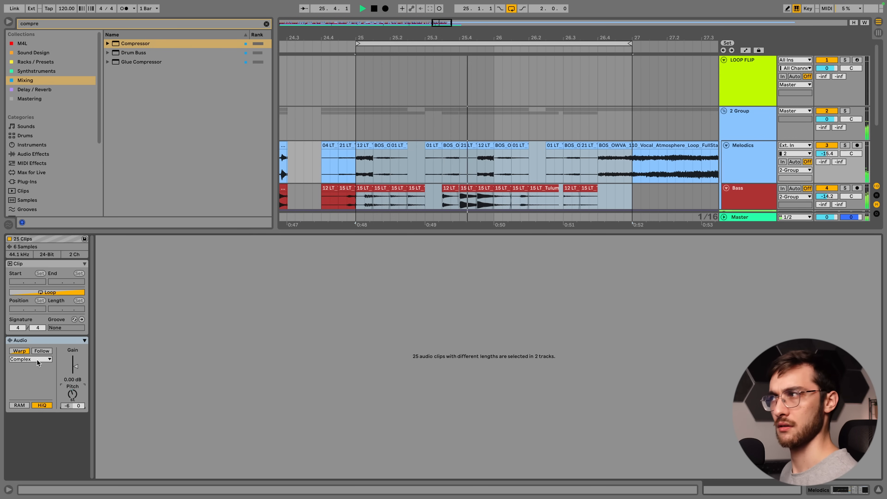
pyautogui.hotkey('shift', 'Tab')
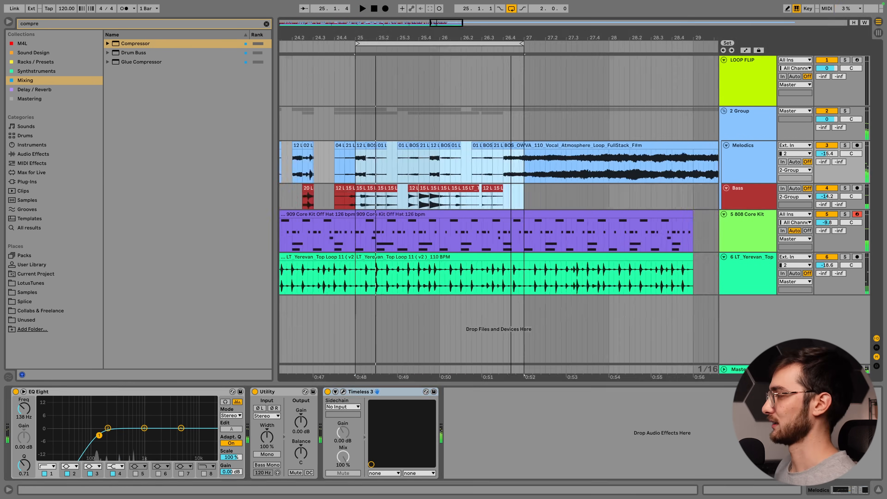
# Move the arrangement loop to bars 27–29 and select the LOOP FLIP track.
pyautogui.scroll(-2, 511, 88)
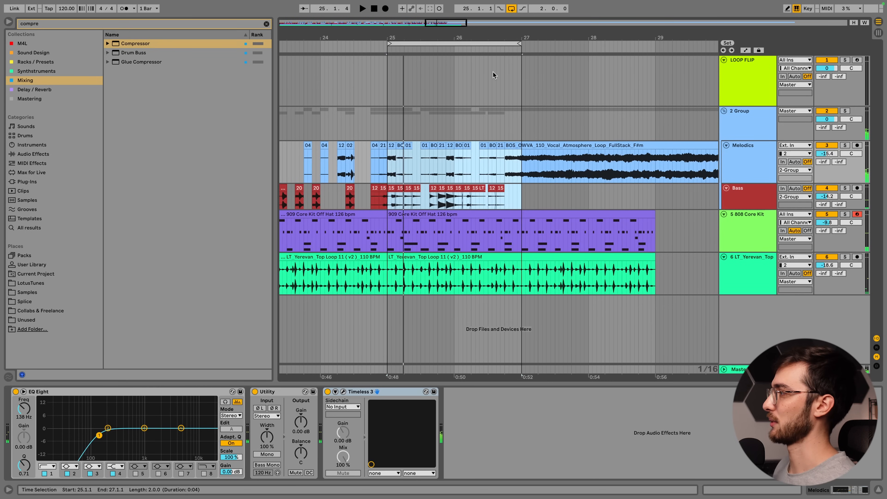
pyautogui.click(459, 42)
pyautogui.press('Up')
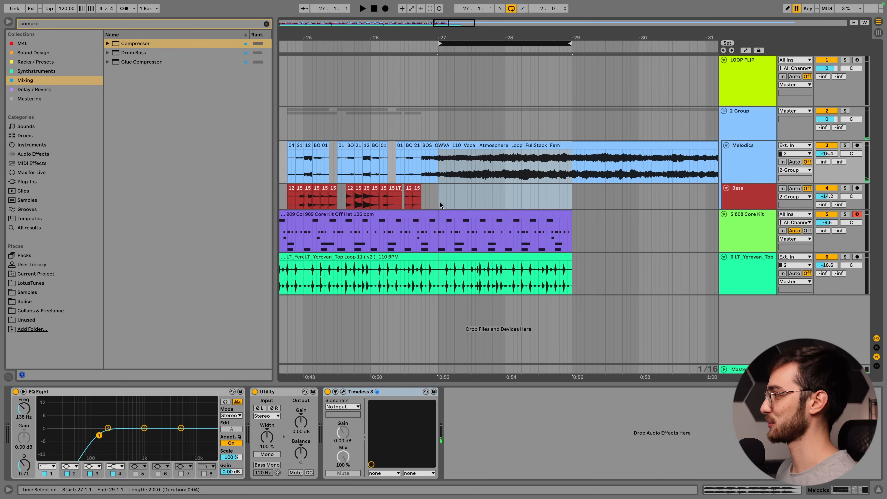
pyautogui.click(745, 82)
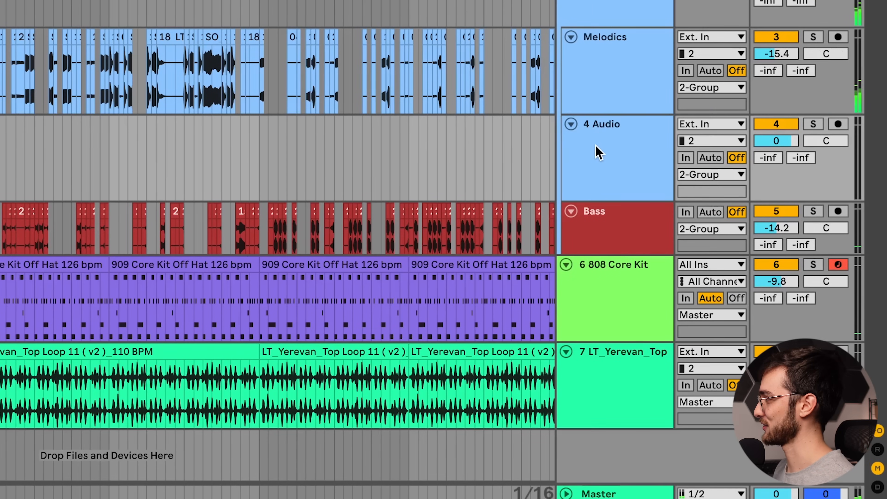
# Move the empty audio track out of the group to just below Bass and arm it to record from Melodics.
pyautogui.click(597, 143)
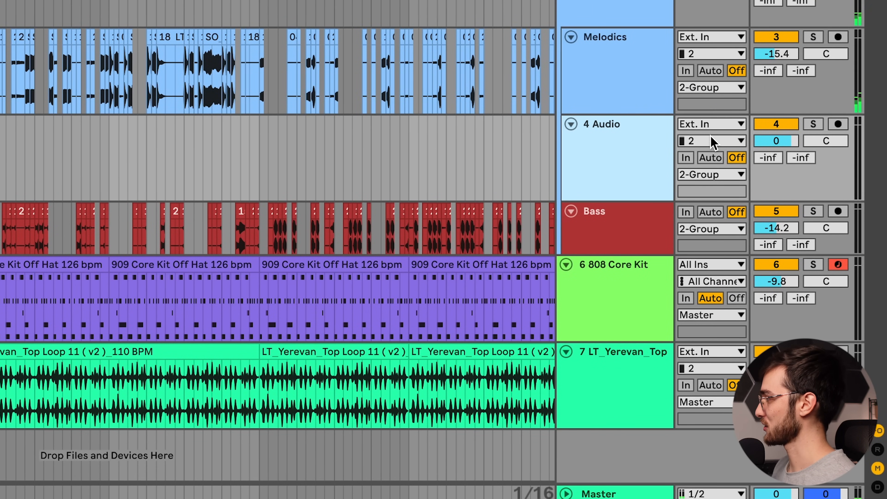
pyautogui.moveTo(594, 184); pyautogui.dragTo(600, 279)
pyautogui.click(726, 183)
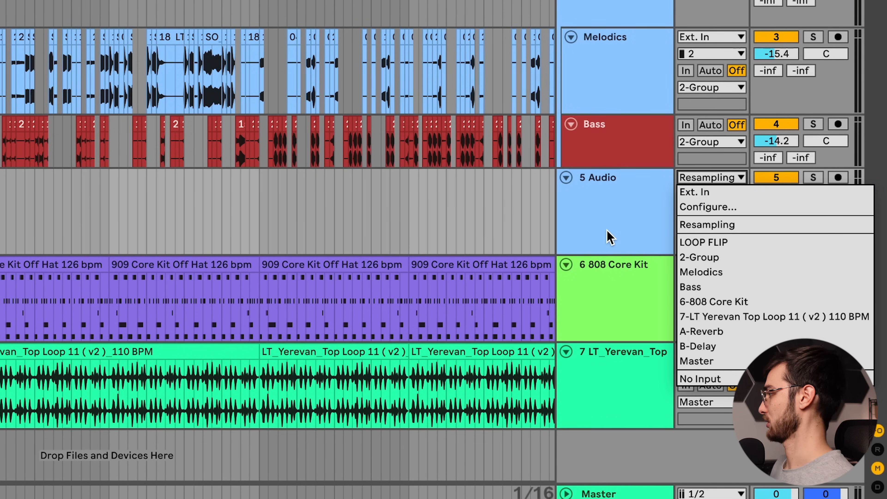
pyautogui.click(701, 272)
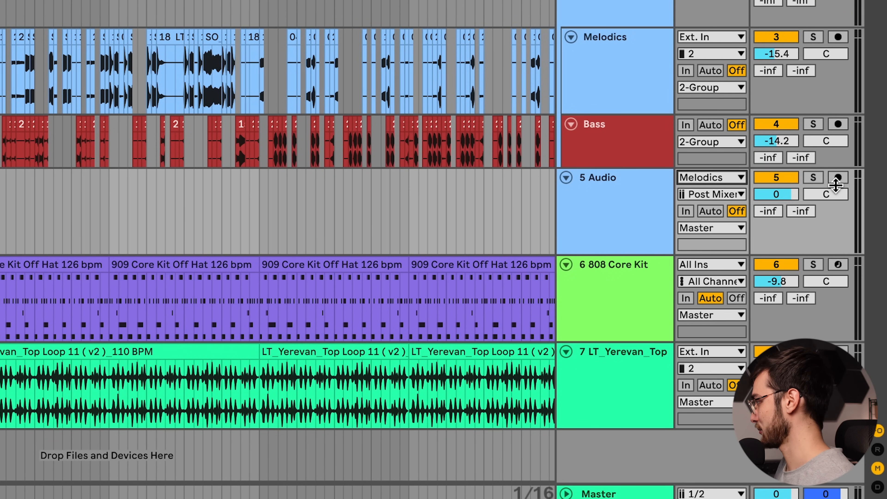
pyautogui.click(619, 211)
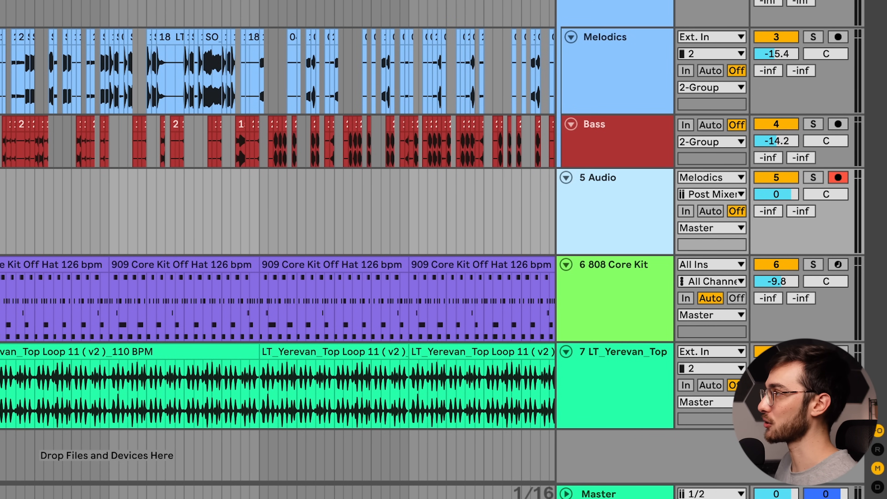
# Open the recorded Audio clip and loop a three-eighth-note section of it starting at 7.3.
pyautogui.hscroll(10, 278, 244)
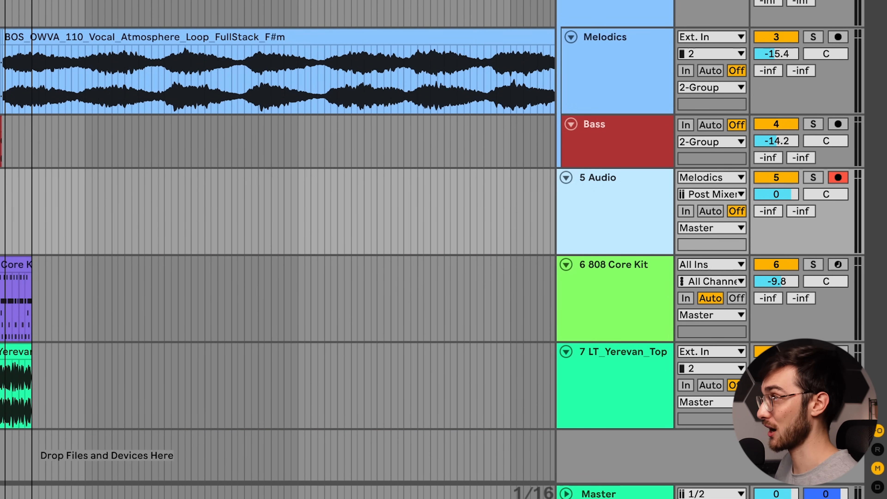
pyautogui.hscroll(-5, 277, 245)
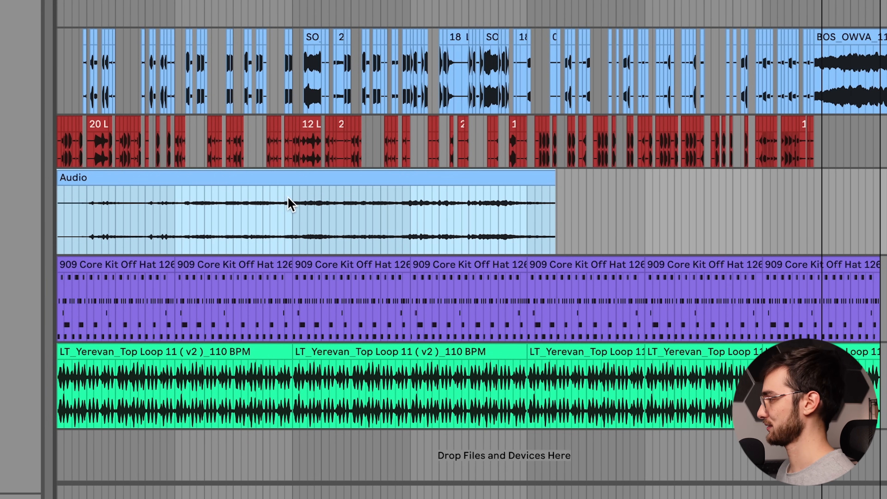
pyautogui.doubleClick(297, 181)
pyautogui.click(248, 309)
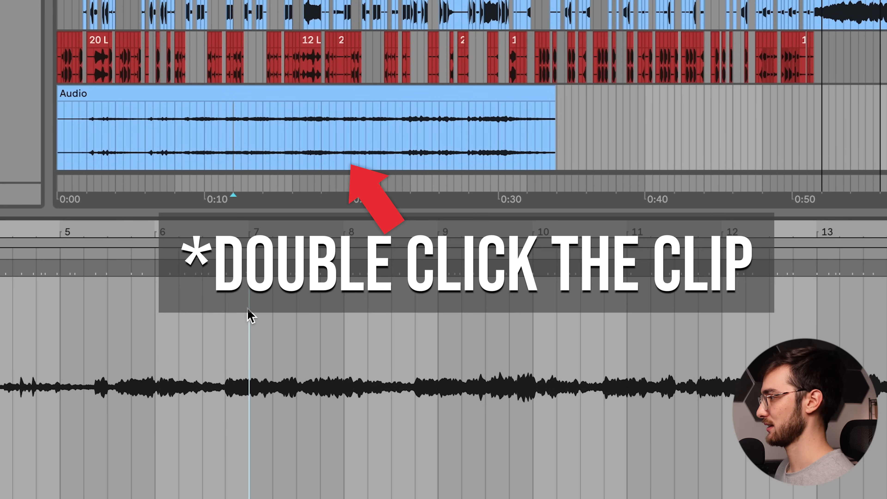
pyautogui.moveTo(254, 307); pyautogui.dragTo(295, 307)
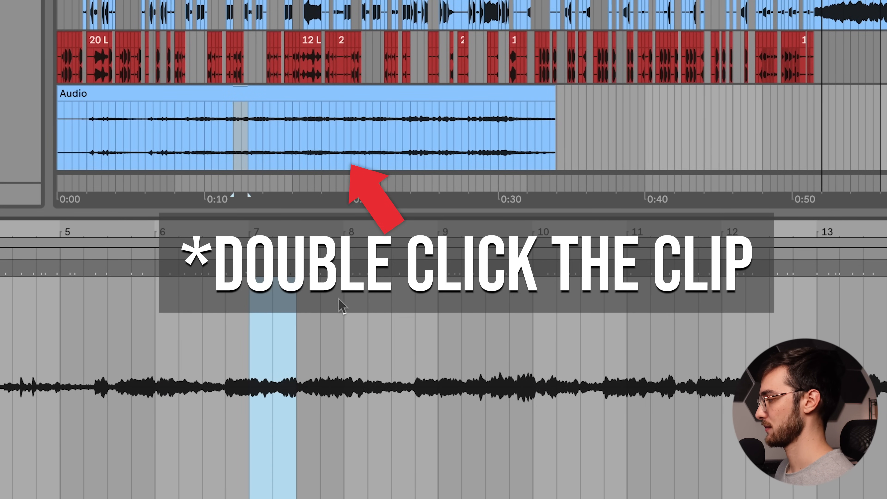
pyautogui.rightClick(342, 305)
pyautogui.click(419, 259)
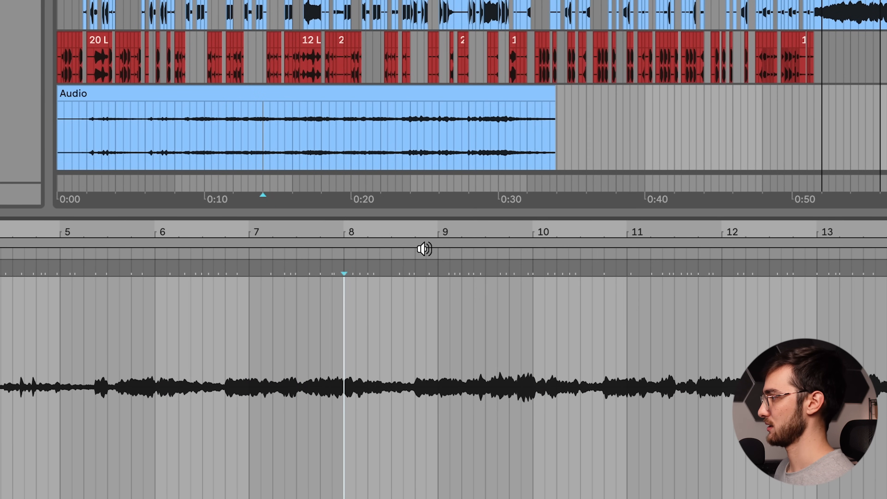
pyautogui.rightClick(307, 337)
pyautogui.moveTo(302, 232); pyautogui.dragTo(301, 286)
pyautogui.moveTo(286, 335); pyautogui.dragTo(367, 345)
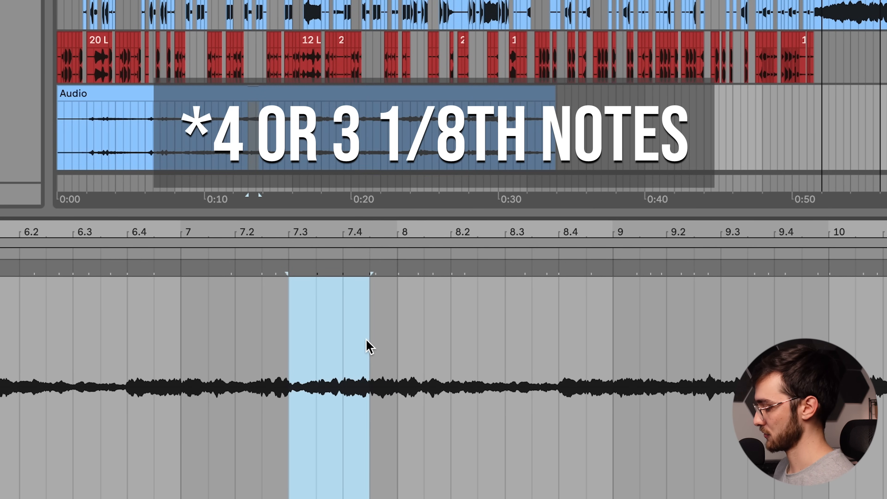
pyautogui.press('super+l')
# Extend the looped Audio clip to bar 29, level with the end of the drum clips.
pyautogui.click(380, 96)
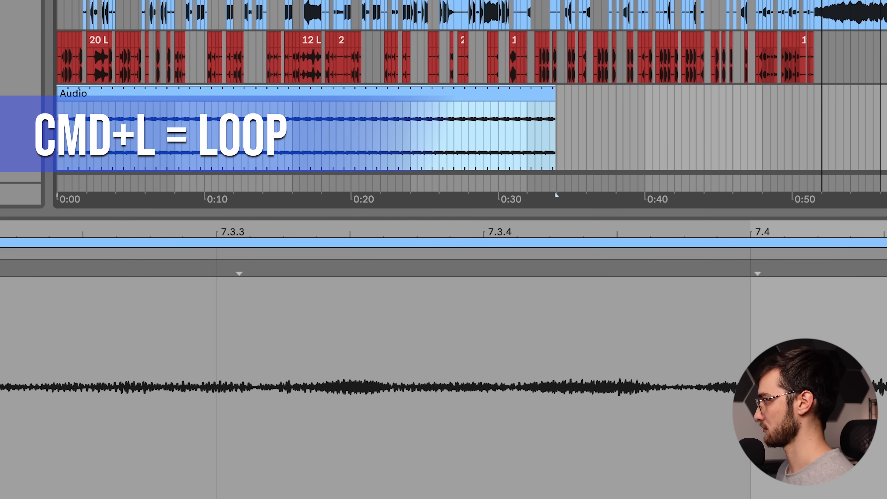
pyautogui.moveTo(554, 98); pyautogui.dragTo(818, 98)
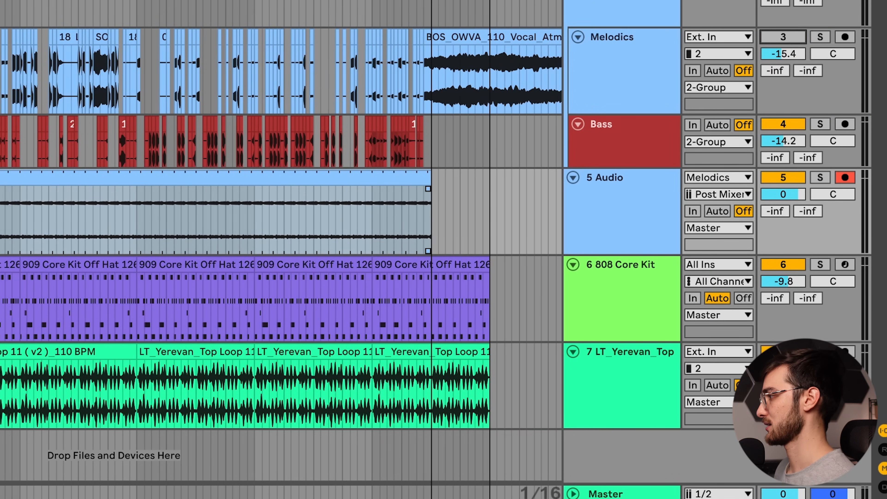
pyautogui.click(464, 188)
pyautogui.moveTo(429, 178); pyautogui.dragTo(489, 179)
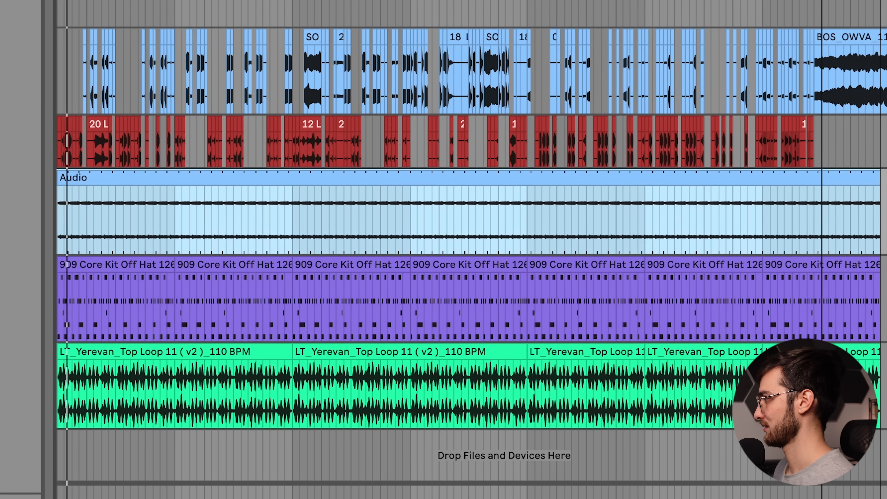
pyautogui.click(515, 180)
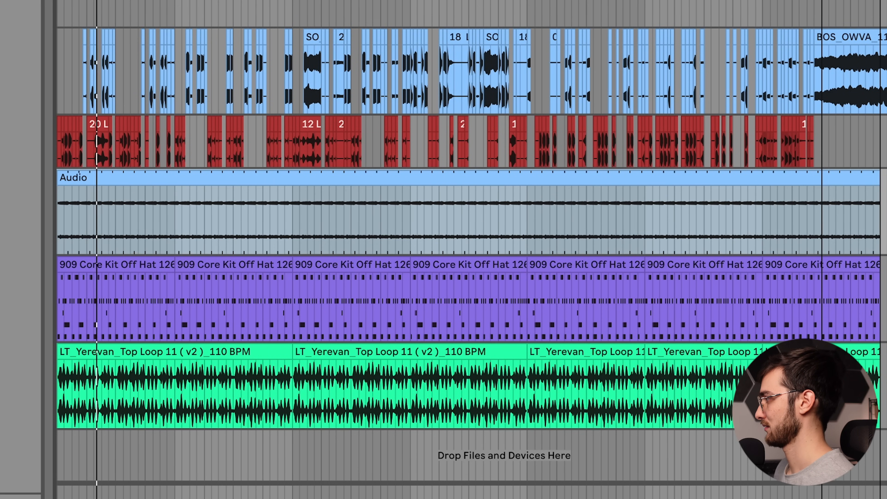
pyautogui.click(515, 179)
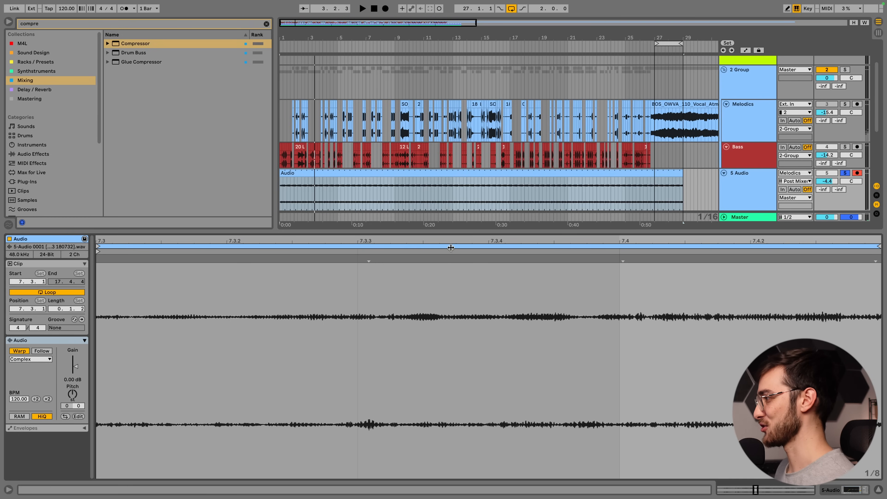
# Shift the Audio clip's loop section to 8.1.1 and audition it with the 5 Audio track unsoloed.
pyautogui.moveTo(448, 238)
pyautogui.mouseDown()
pyautogui.moveTo(412, 239)
pyautogui.moveTo(580, 247)
pyautogui.moveTo(443, 233)
pyautogui.moveTo(419, 251)
pyautogui.mouseUp()
pyautogui.click(412, 247)
pyautogui.press('space')
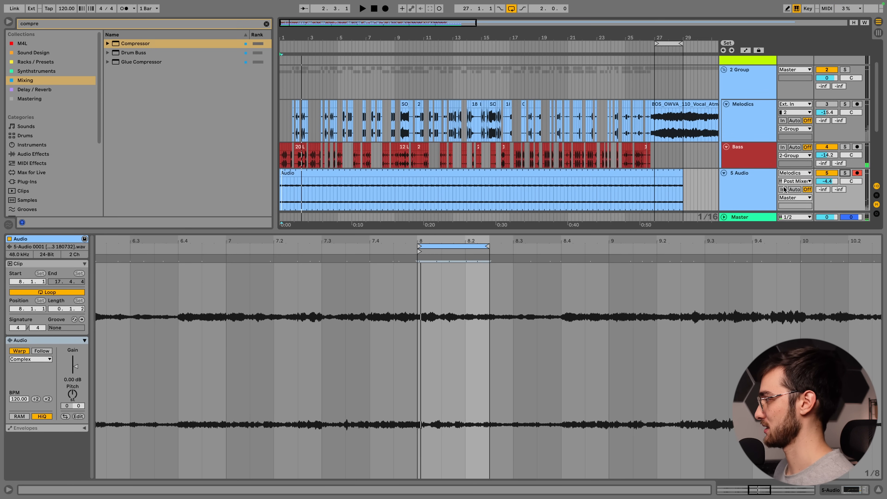
pyautogui.click(845, 173)
# Try the Audio clip's loop section at 10.2.3 and at 13.2.3 during playback.
pyautogui.moveTo(495, 35); pyautogui.dragTo(403, 35)
pyautogui.moveTo(437, 236); pyautogui.dragTo(435, 239)
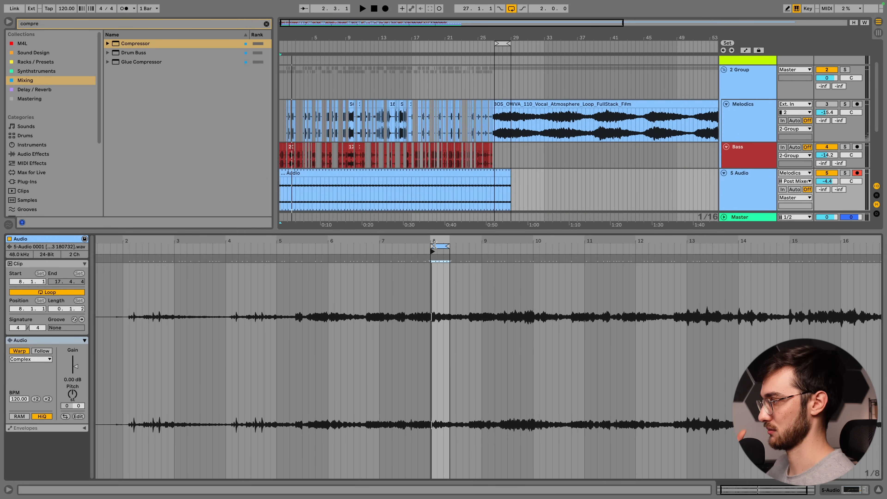
pyautogui.moveTo(441, 246); pyautogui.dragTo(538, 251)
pyautogui.press('space')
pyautogui.moveTo(556, 252); pyautogui.dragTo(562, 256)
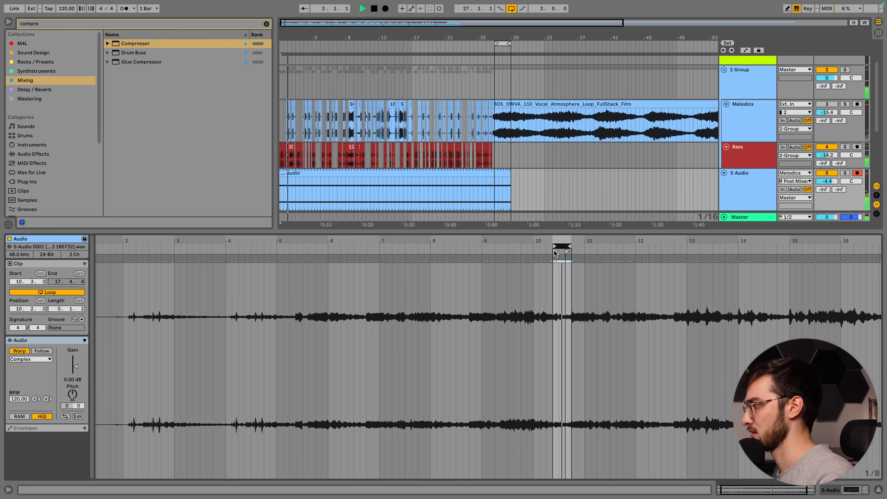
pyautogui.moveTo(561, 246); pyautogui.dragTo(715, 253)
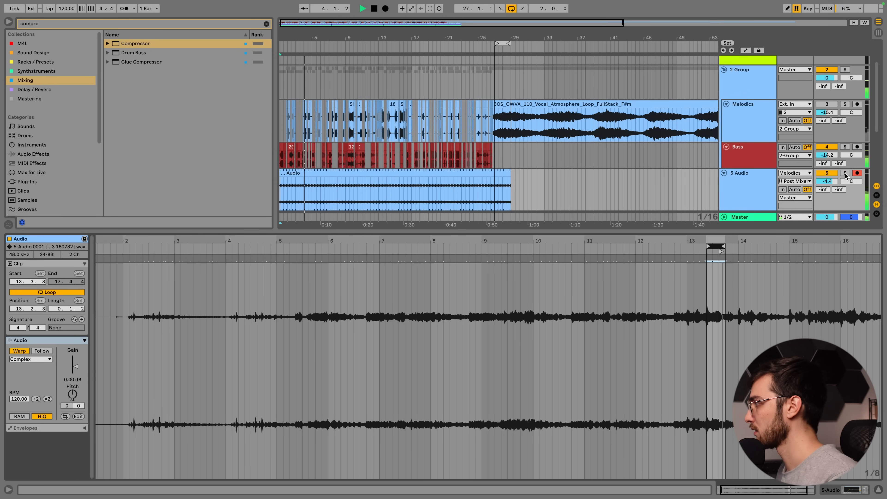
# Solo the 5 Audio track and audition its clip's loop section at 7.1.3.
pyautogui.click(845, 173)
pyautogui.moveTo(716, 243); pyautogui.dragTo(394, 261)
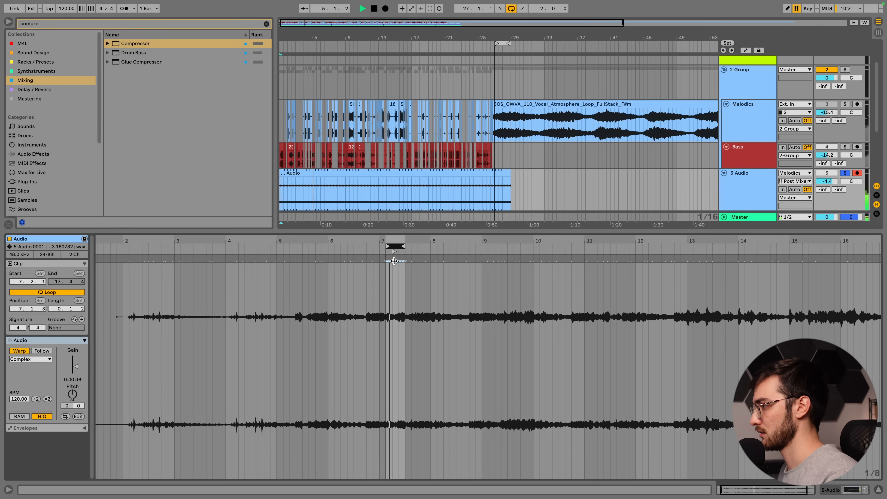
pyautogui.press('space')
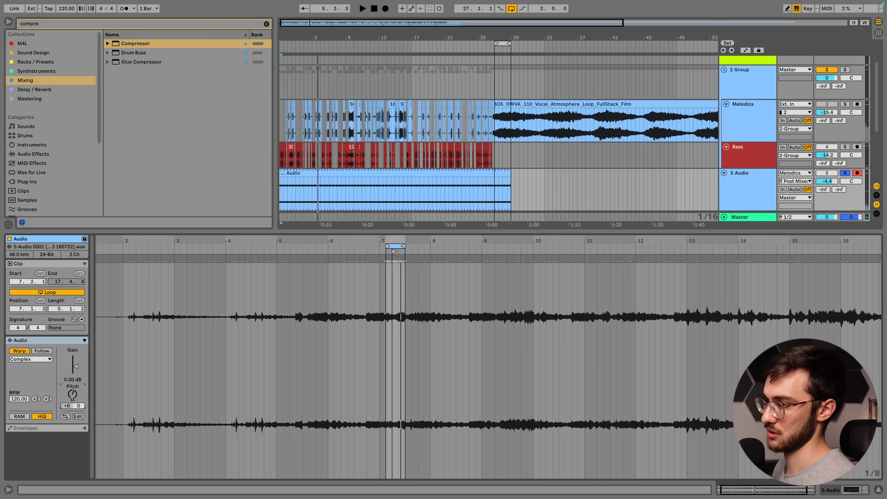
# Transpose the Audio clip to −5 semitones and play it unsoloed with the track volume at −5.0 dB.
pyautogui.press('space')
pyautogui.moveTo(73, 397); pyautogui.dragTo(73, 412)
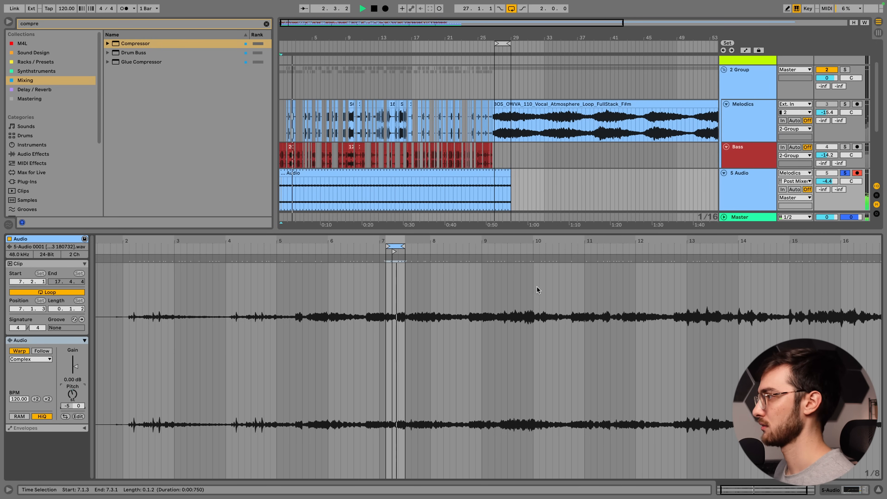
pyautogui.click(845, 172)
pyautogui.moveTo(826, 181); pyautogui.dragTo(827, 183)
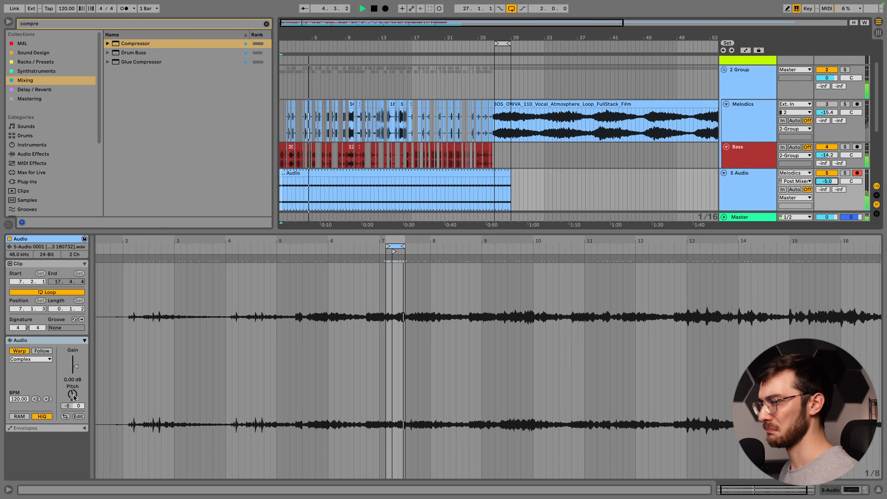
# Move the Audio clip's loop section to 9.3.1 and toggle the Melodics track's activation for comparison.
pyautogui.moveTo(400, 246); pyautogui.dragTo(522, 246)
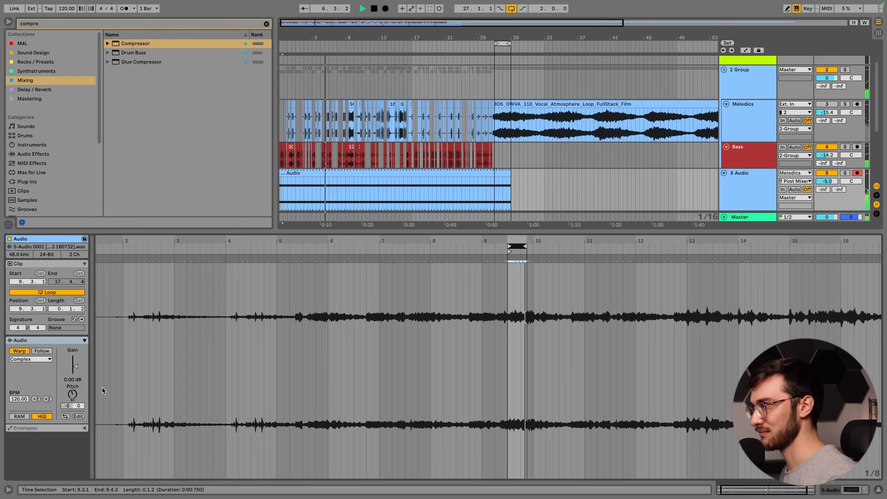
pyautogui.click(826, 104)
pyautogui.press('space')
pyautogui.click(827, 105)
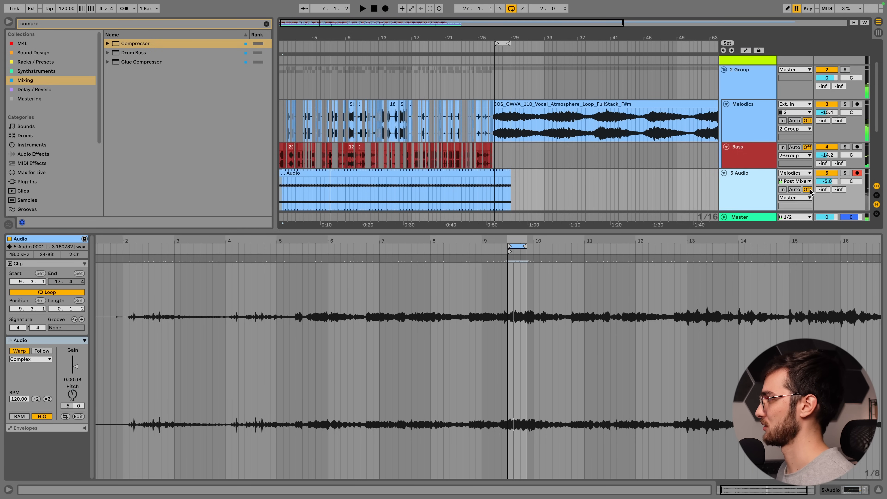
# Play from the start, lower the 5 Audio track's volume to −8.9 dB, and show its device chain.
pyautogui.press('space')
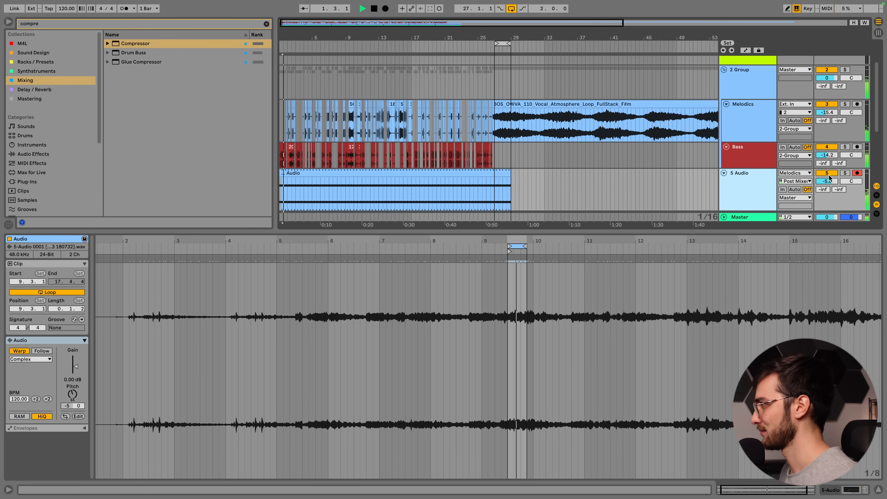
pyautogui.moveTo(826, 181); pyautogui.dragTo(827, 189)
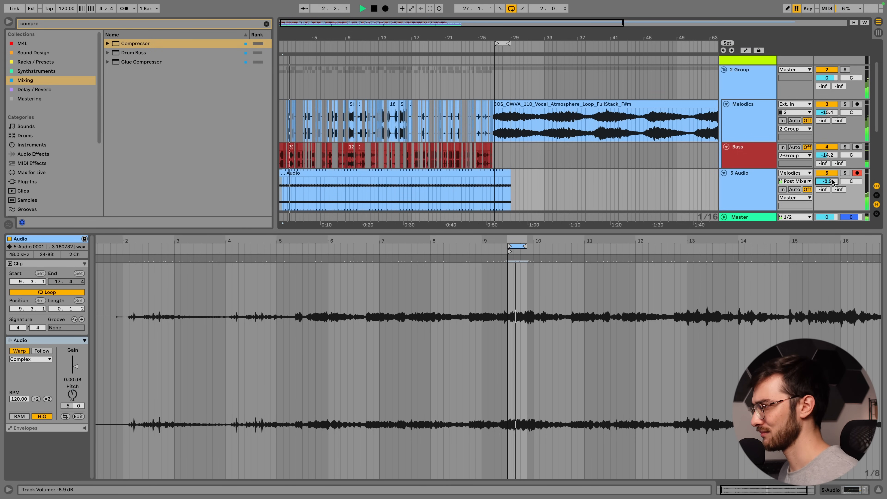
pyautogui.click(440, 176)
pyautogui.hotkey('shift', 'Tab')
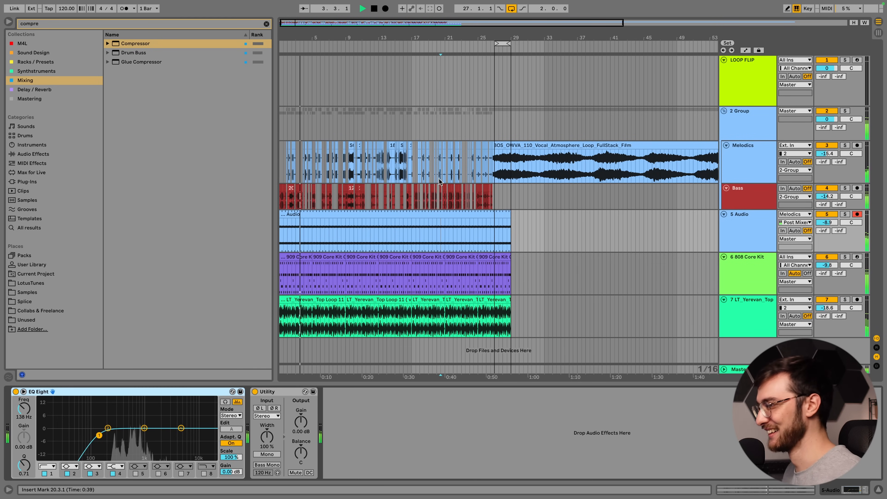
pyautogui.click(361, 241)
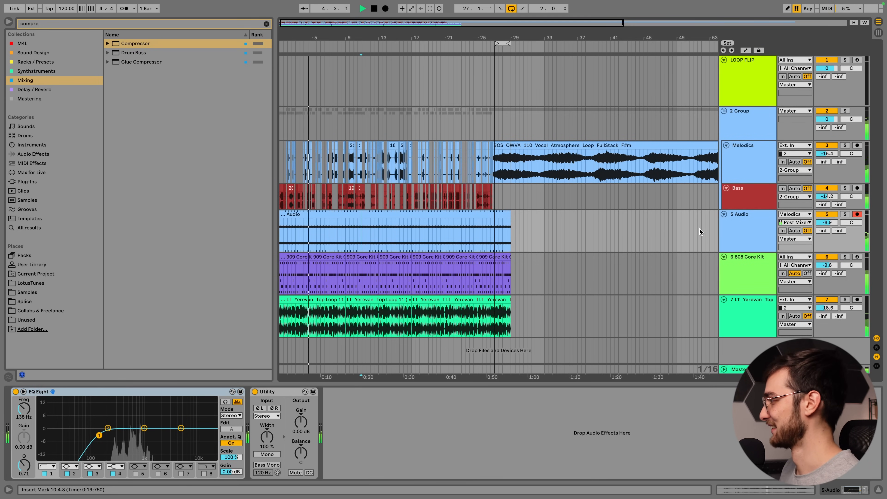